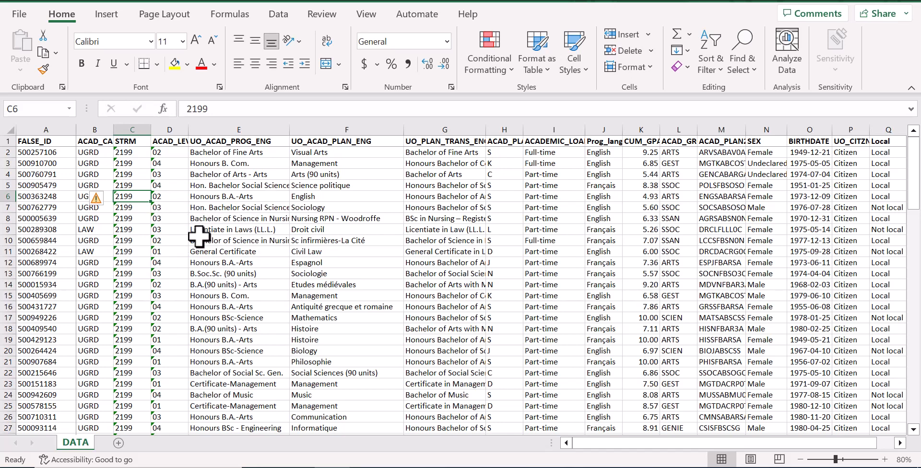
Create a PivotTable on a new worksheet from the data range DATA!$A$1:$R$101.
{"action": "key", "text": "Right"}
{"action": "key", "text": "Up"}
{"action": "key", "text": "Up"}
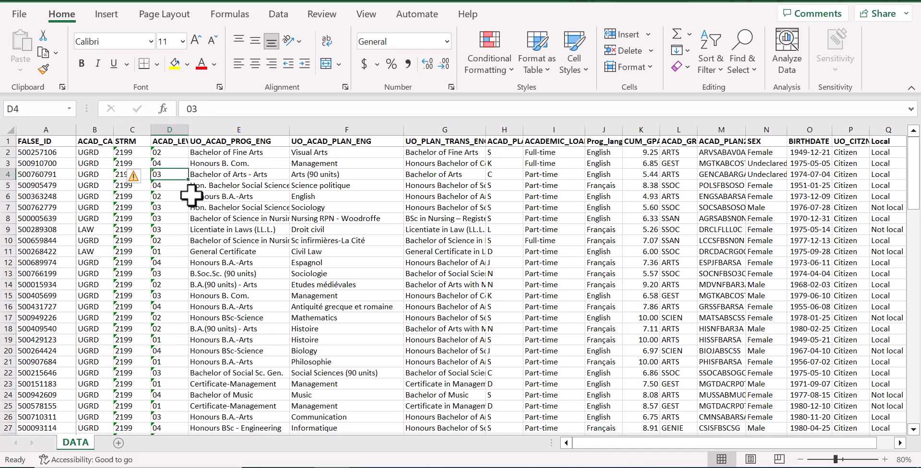
{"action": "left_click", "coordinate": [212, 188]}
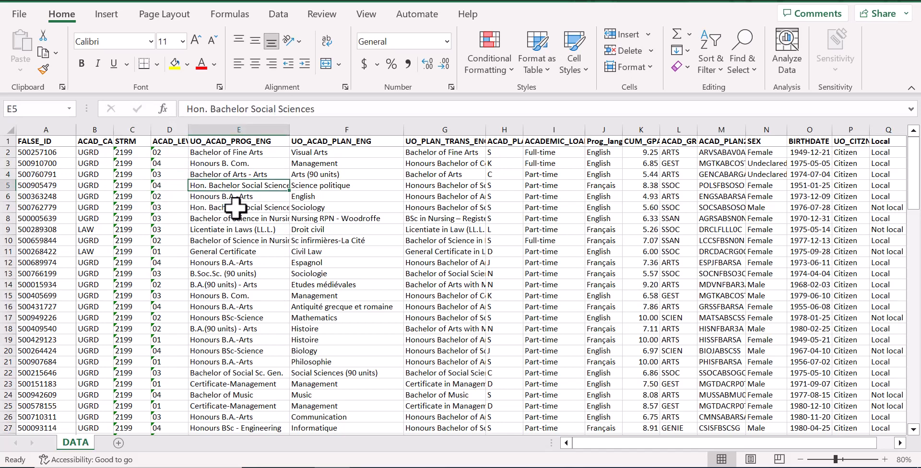
{"action": "left_click", "coordinate": [106, 14]}
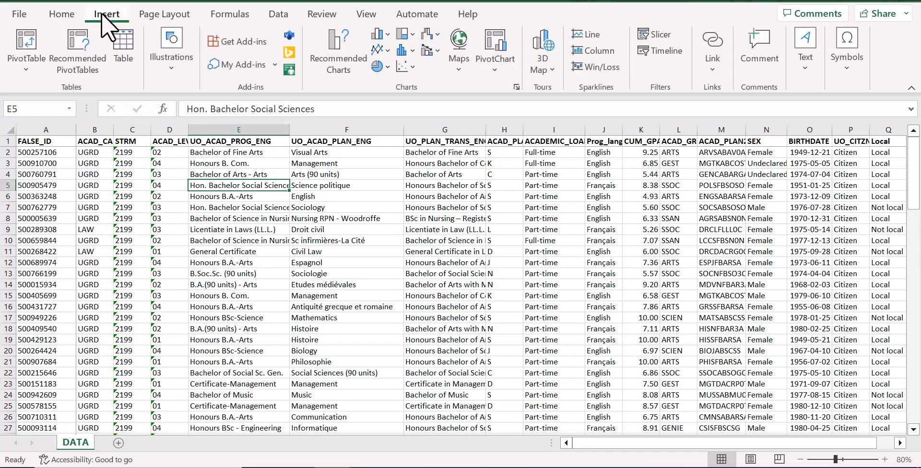
{"action": "left_click", "coordinate": [27, 44]}
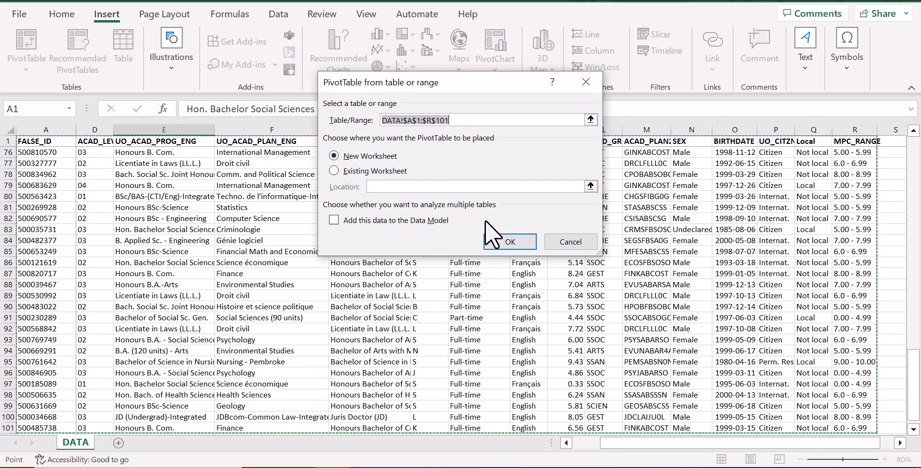
{"action": "left_click", "coordinate": [502, 247]}
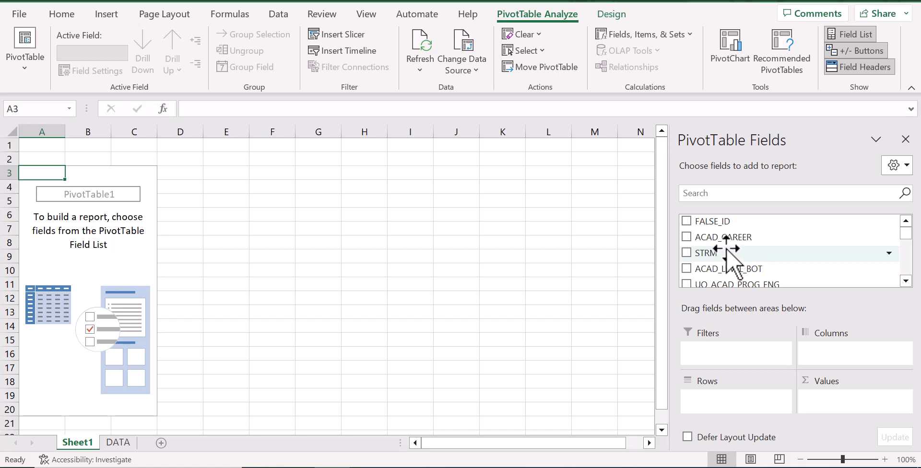
Add the FALSE_ID, ACADEMIC_LOAD, Prog_lang, SEX and UO_CITZN_STAT_ENG fields to the PivotTable report.
{"action": "left_click", "coordinate": [686, 221]}
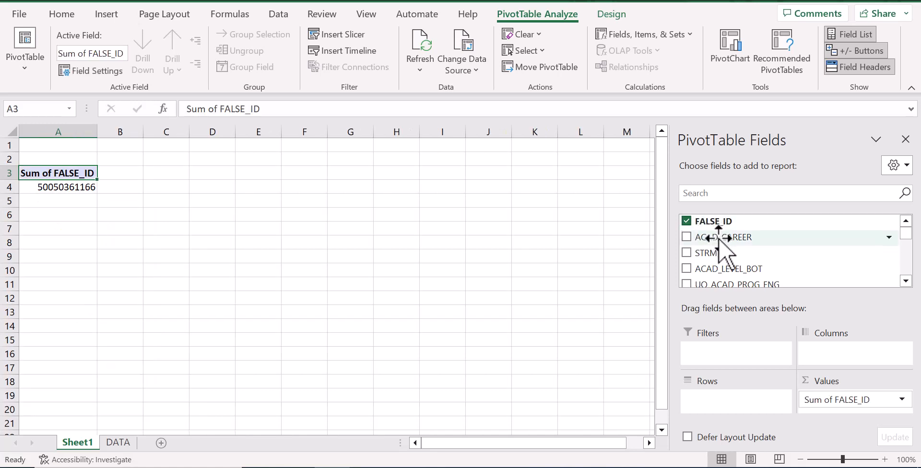
{"action": "scroll", "coordinate": [719, 239], "scroll_direction": "down", "scroll_amount": 3}
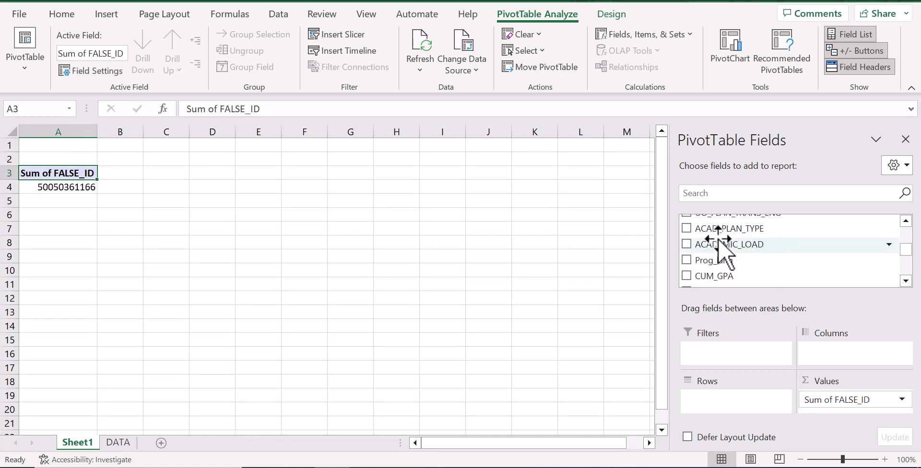
{"action": "left_click", "coordinate": [688, 244]}
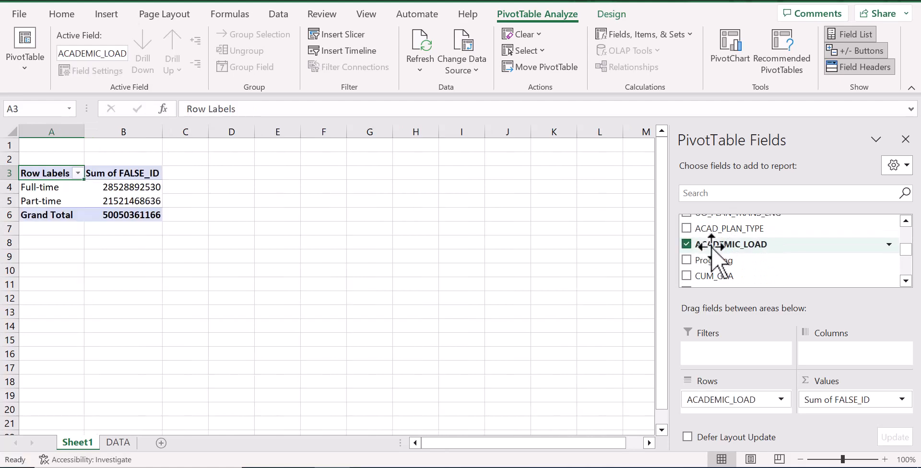
{"action": "left_click", "coordinate": [687, 260]}
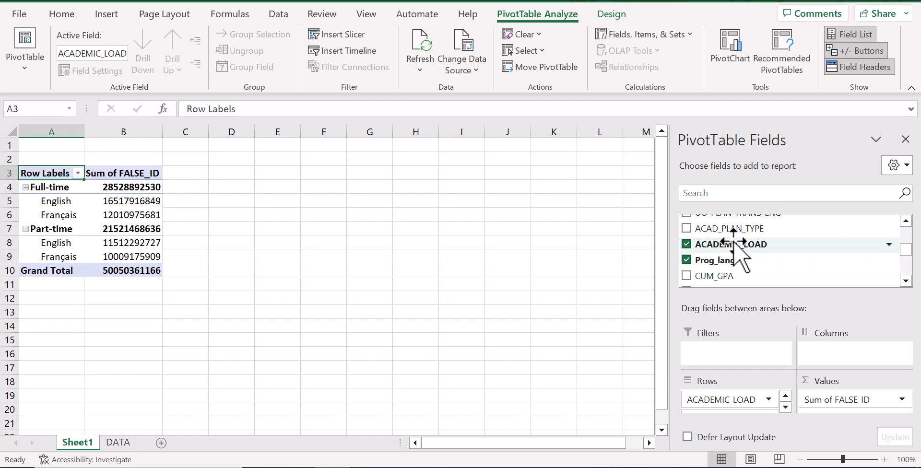
{"action": "scroll", "coordinate": [733, 244], "scroll_direction": "down", "scroll_amount": 5}
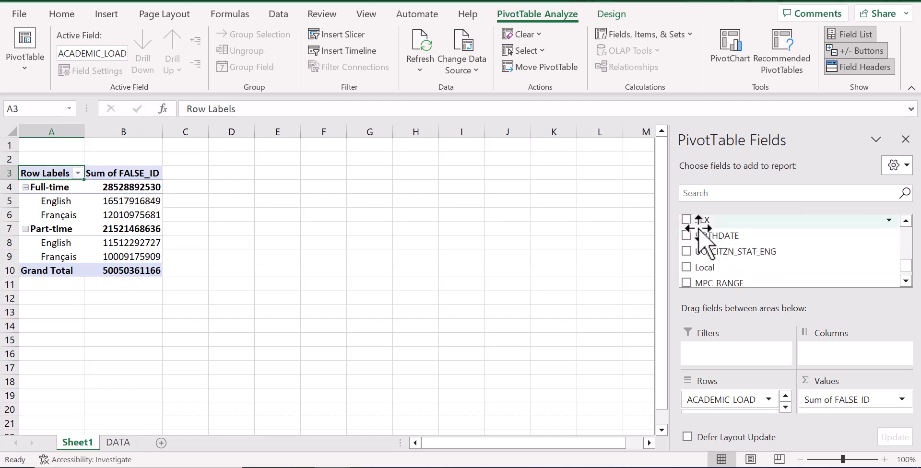
{"action": "left_click", "coordinate": [686, 220]}
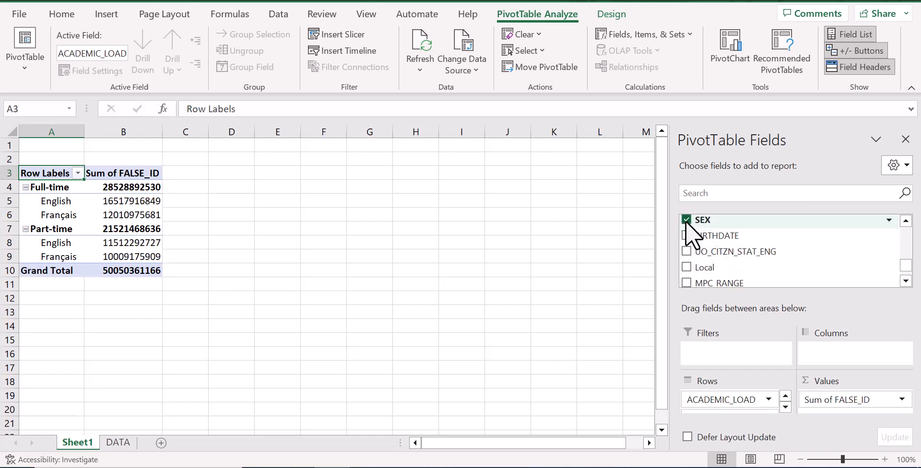
{"action": "left_click", "coordinate": [686, 251]}
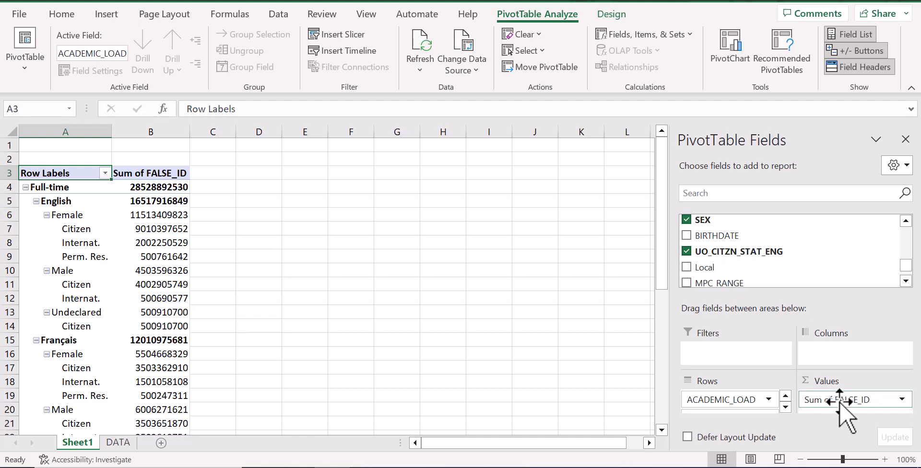
Change the FALSE_ID value field to summarize by Count.
{"action": "left_click", "coordinate": [903, 400]}
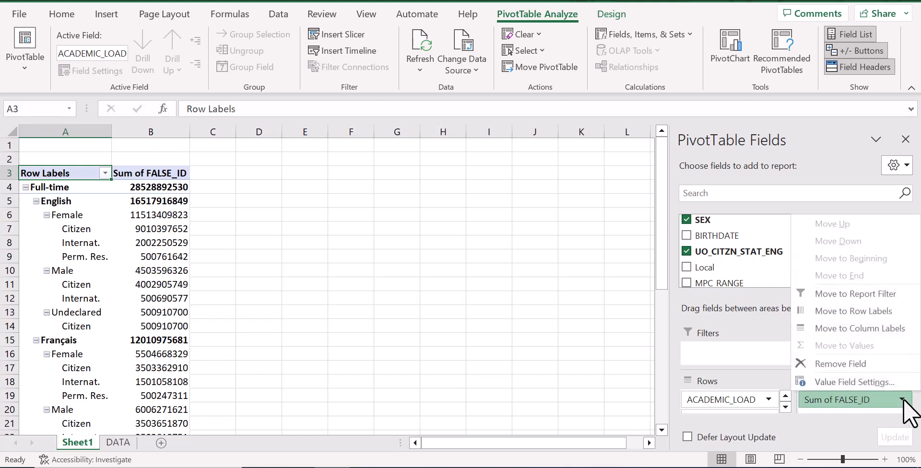
{"action": "left_click", "coordinate": [848, 383]}
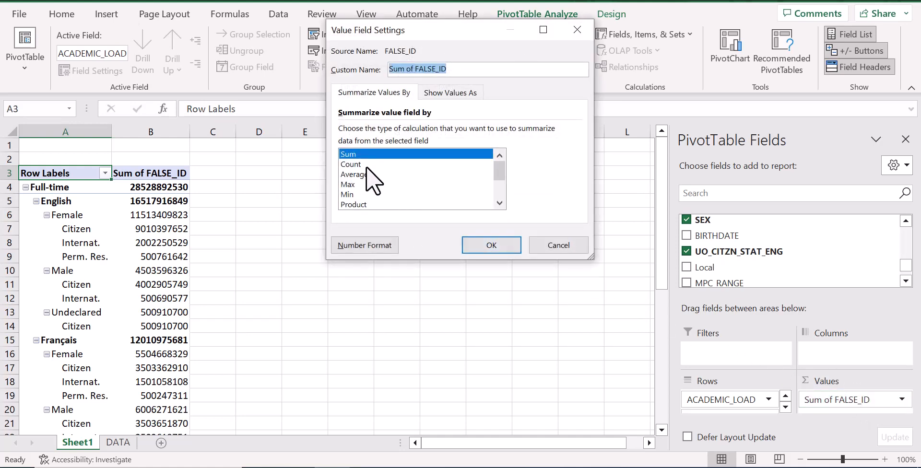
{"action": "left_click", "coordinate": [355, 166]}
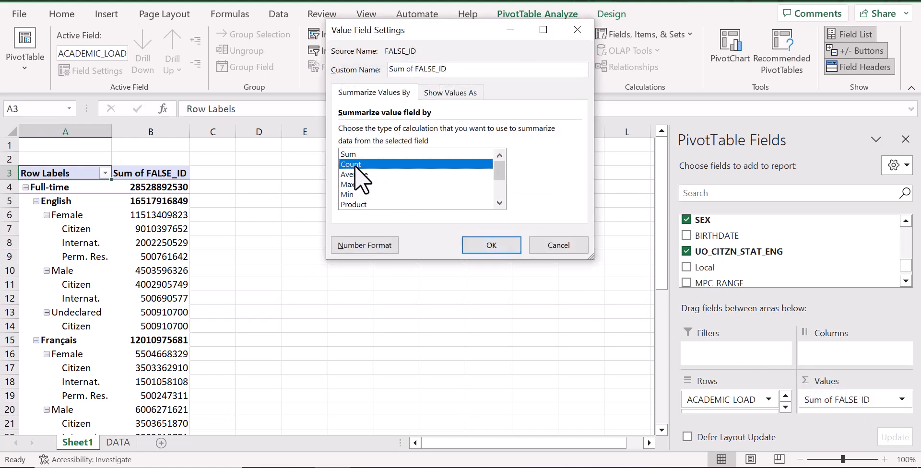
{"action": "left_click", "coordinate": [490, 245]}
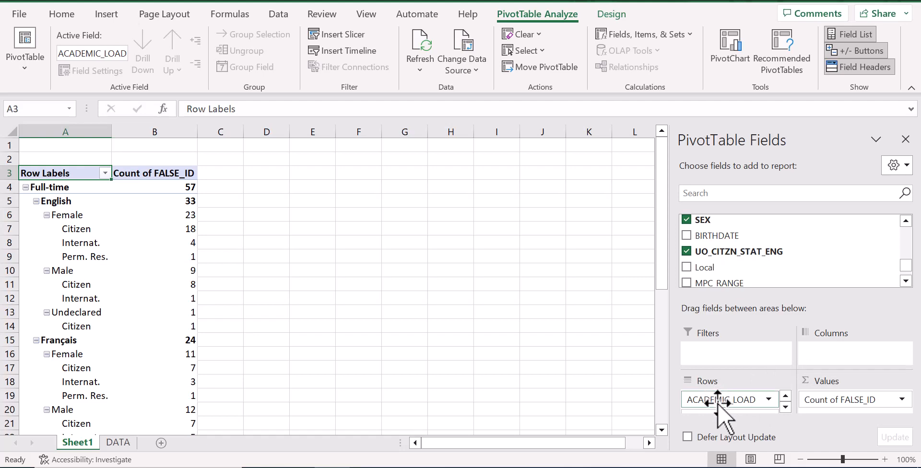
Move ACADEMIC_LOAD and Prog_lang from the row labels to the column labels, with ACADEMIC_LOAD as the outer level.
{"action": "left_click_drag", "start_coordinate": [719, 403], "coordinate": [815, 364]}
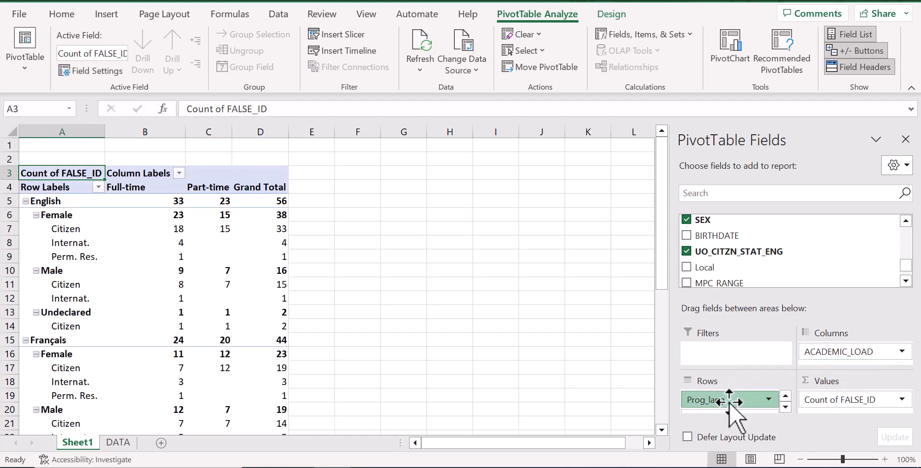
{"action": "left_click_drag", "start_coordinate": [726, 403], "coordinate": [822, 360]}
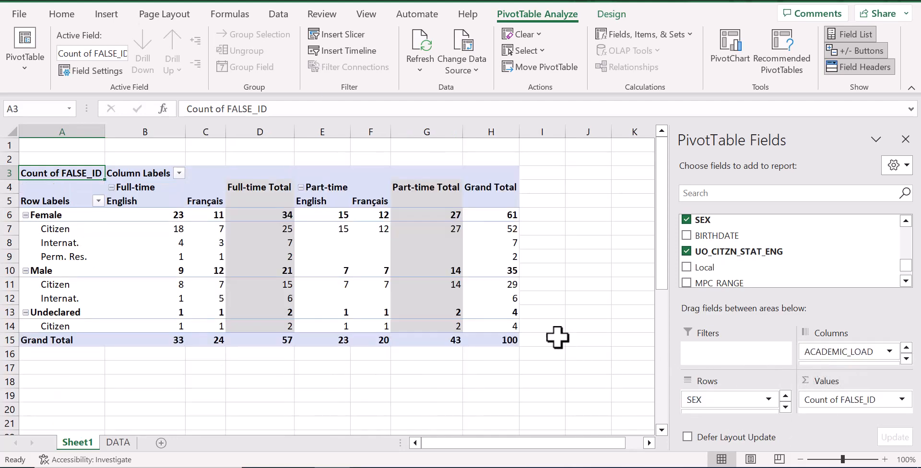
{"action": "left_click", "coordinate": [786, 407]}
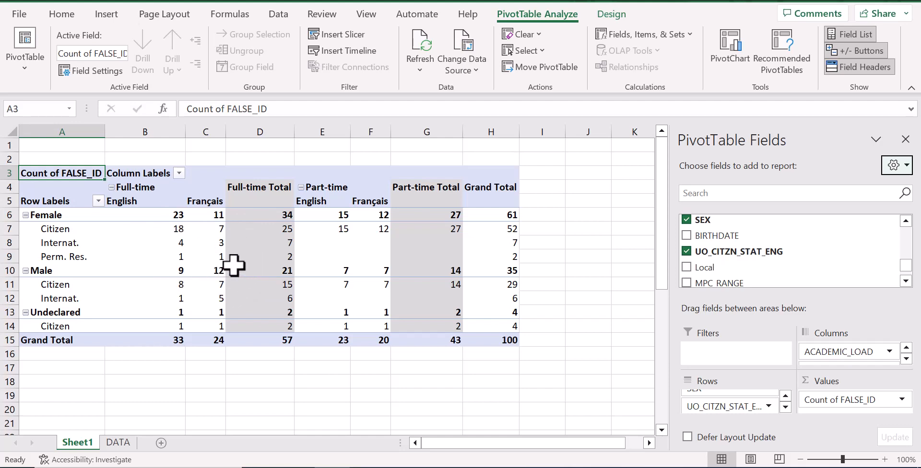
Insert a Clustered Column PivotChart based on the PivotTable.
{"action": "mouse_move", "coordinate": [214, 229]}
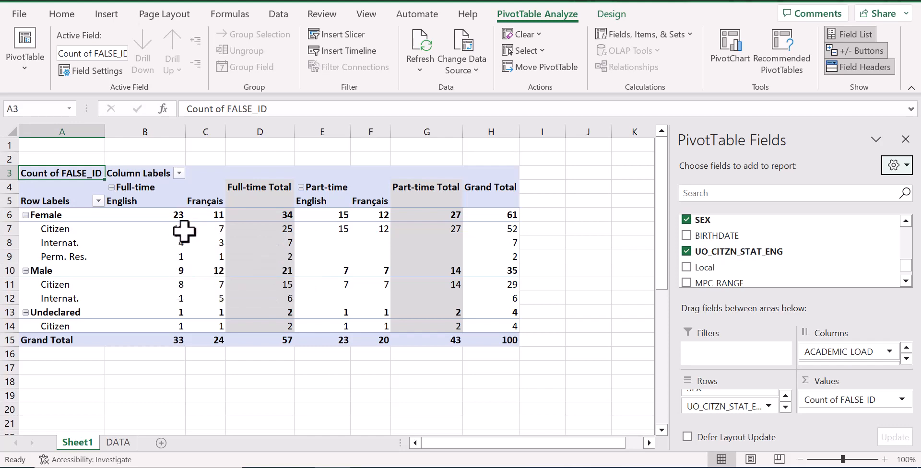
{"action": "mouse_move", "coordinate": [284, 287]}
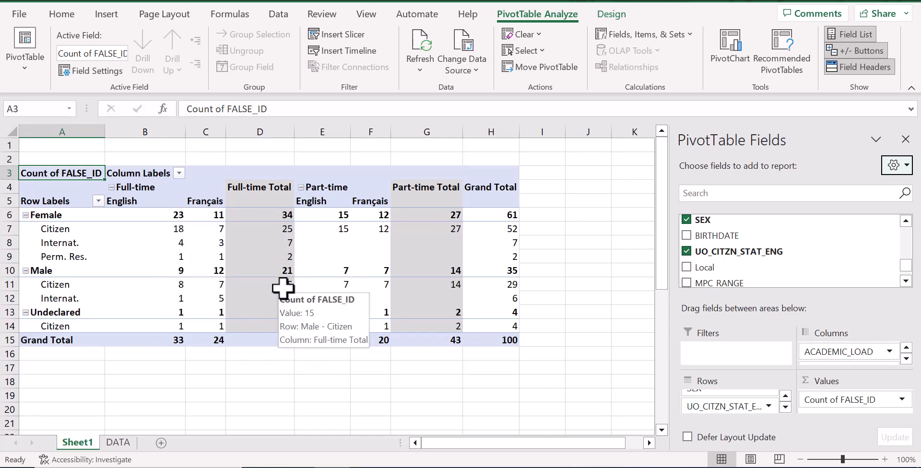
{"action": "mouse_move", "coordinate": [285, 305]}
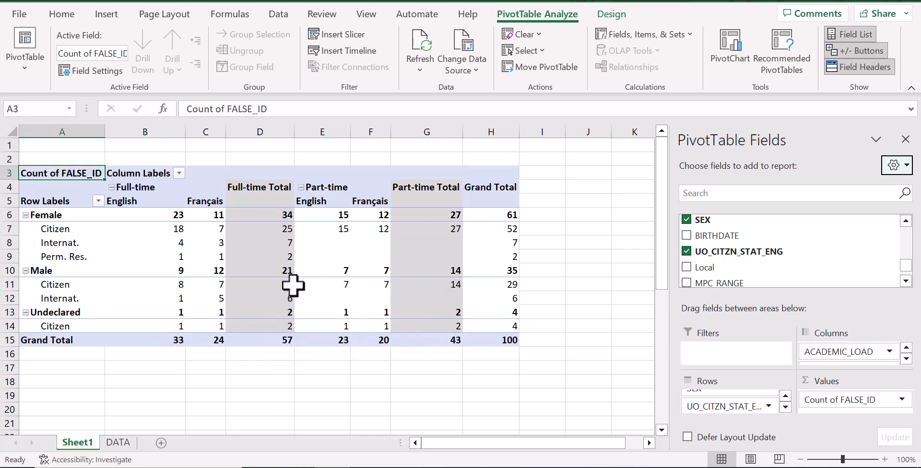
{"action": "mouse_move", "coordinate": [172, 283]}
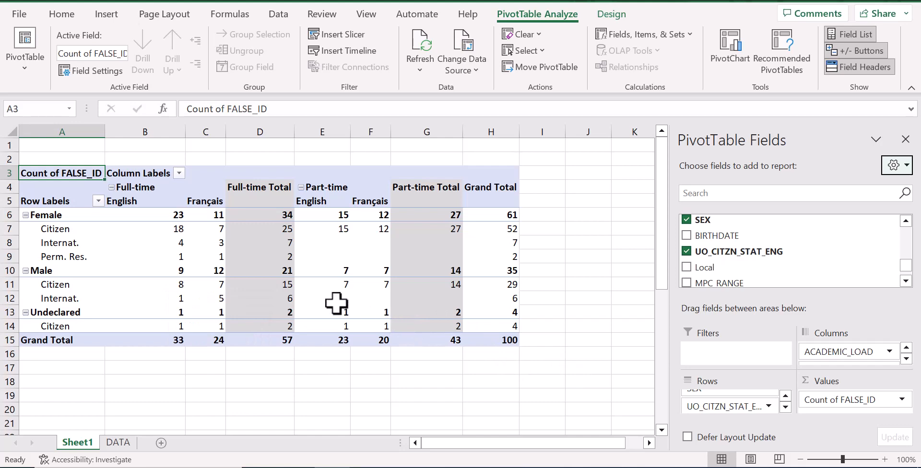
{"action": "left_click", "coordinate": [207, 244]}
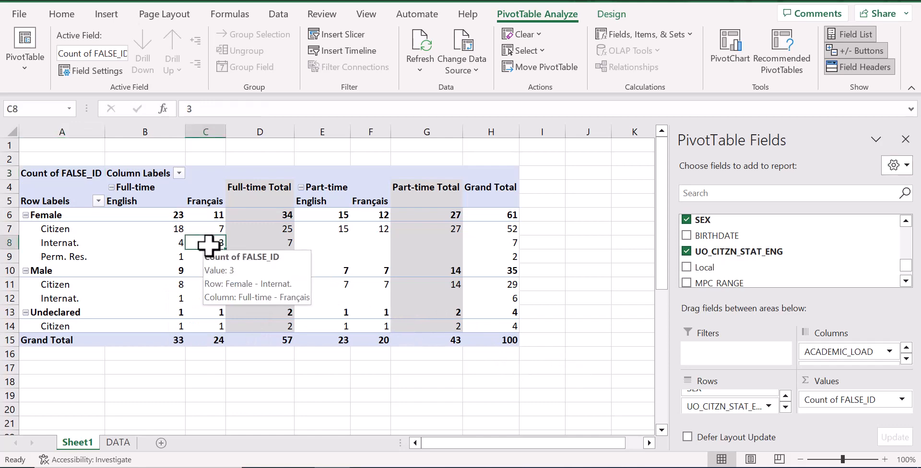
{"action": "mouse_move", "coordinate": [240, 244]}
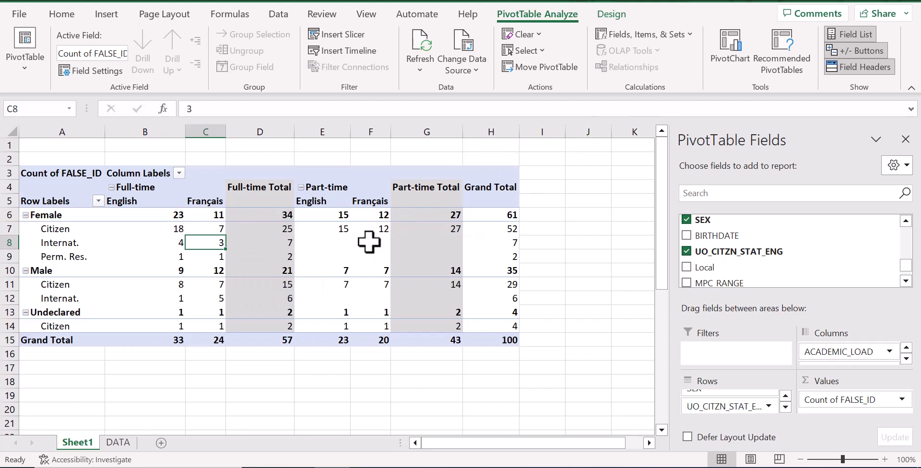
{"action": "left_click", "coordinate": [719, 41]}
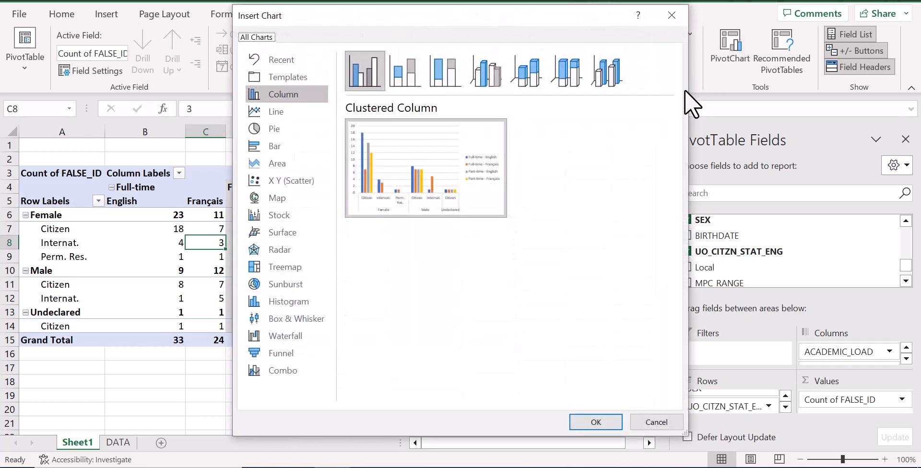
{"action": "mouse_move", "coordinate": [464, 145]}
{"action": "left_click", "coordinate": [607, 424]}
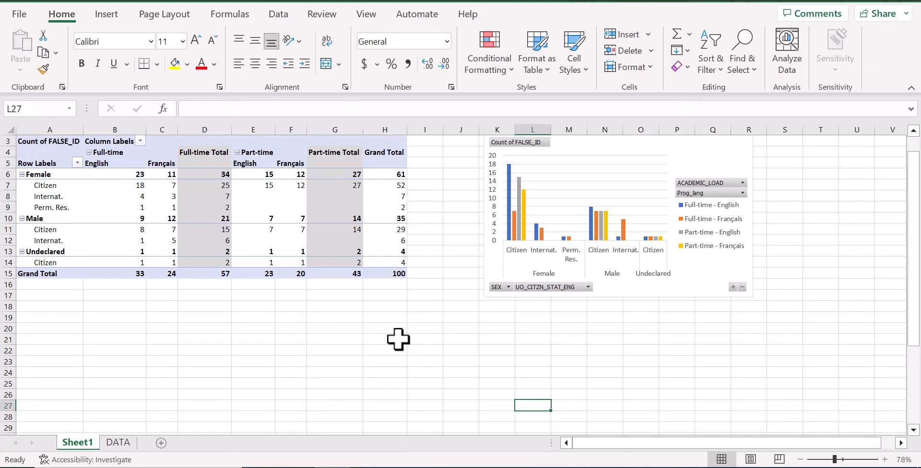
Bring up the PivotTable's field list by selecting a cell in the table, and hide it again by selecting an empty cell.
{"action": "left_click", "coordinate": [327, 247]}
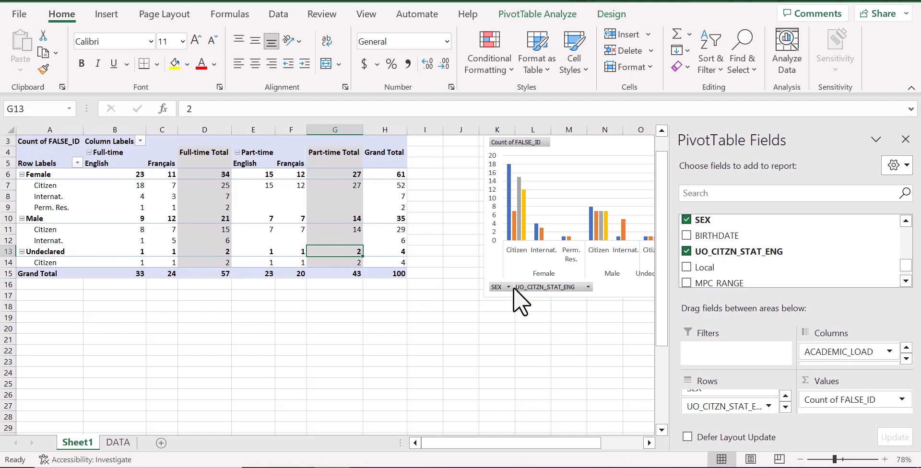
{"action": "left_click", "coordinate": [530, 330]}
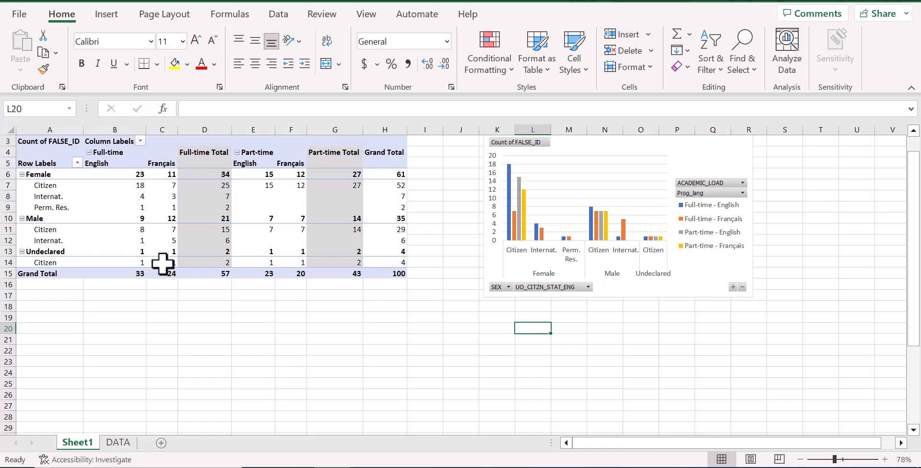
Collapse the Female, Male and Undeclared row groups in the PivotTable to hide their citizenship status breakdown.
{"action": "mouse_move", "coordinate": [117, 251]}
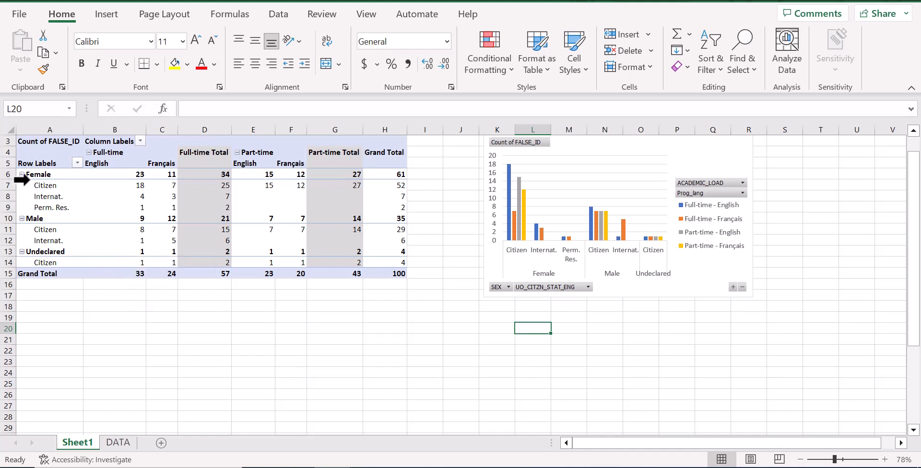
{"action": "mouse_move", "coordinate": [41, 178]}
{"action": "left_click", "coordinate": [21, 174]}
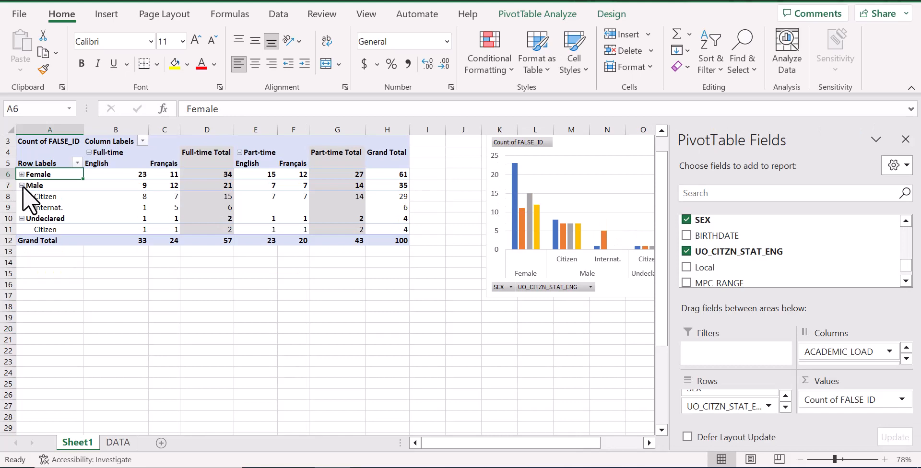
{"action": "left_click", "coordinate": [22, 185]}
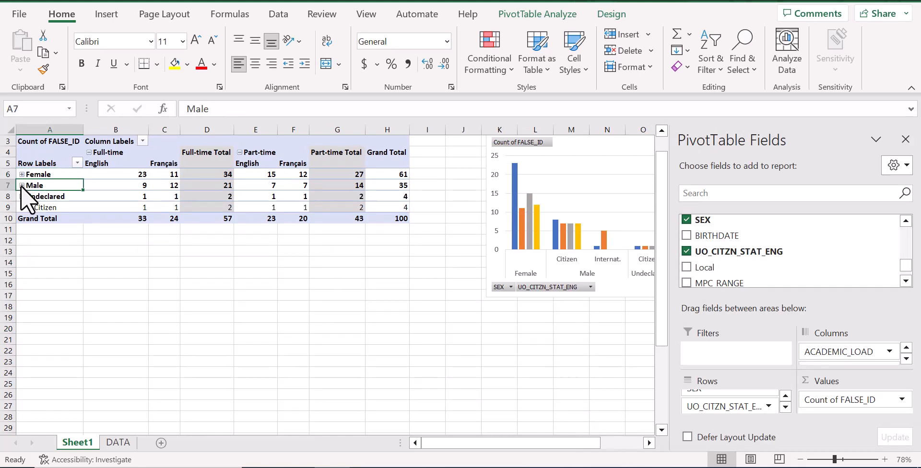
{"action": "left_click", "coordinate": [22, 196]}
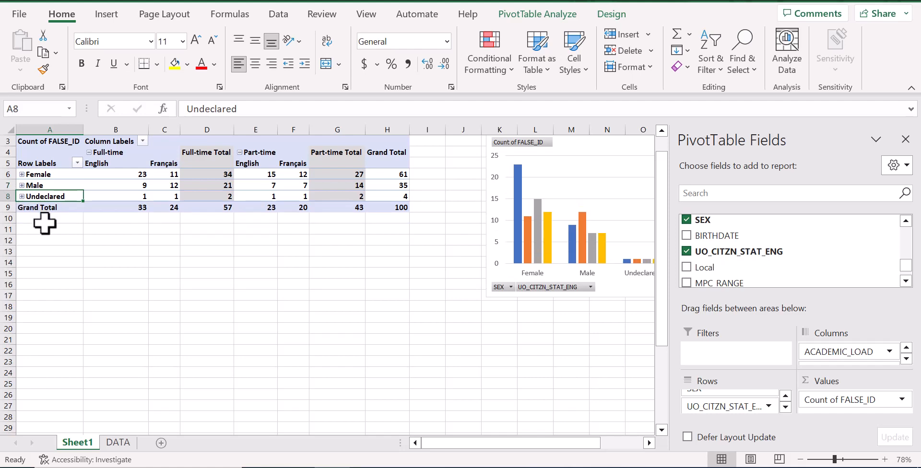
Expand the Female, Male and Undeclared row groups and check the ACADEMIC_LOAD filter choices in the column labels.
{"action": "left_click", "coordinate": [21, 175]}
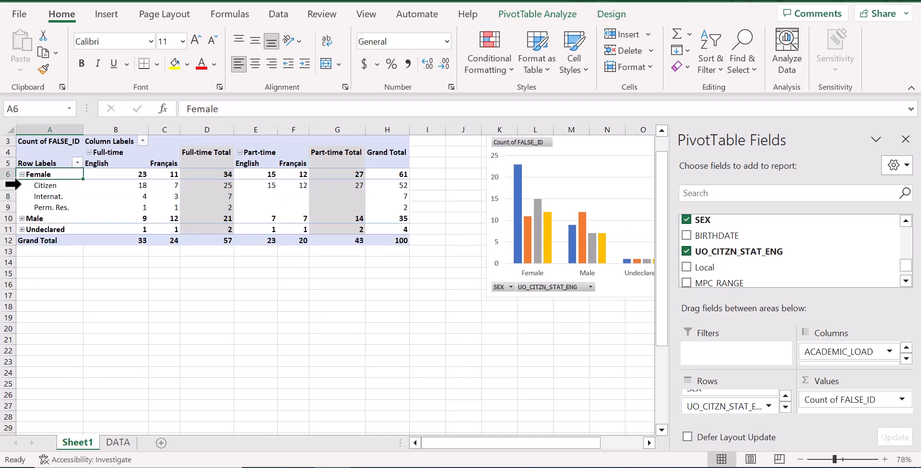
{"action": "left_click", "coordinate": [22, 219]}
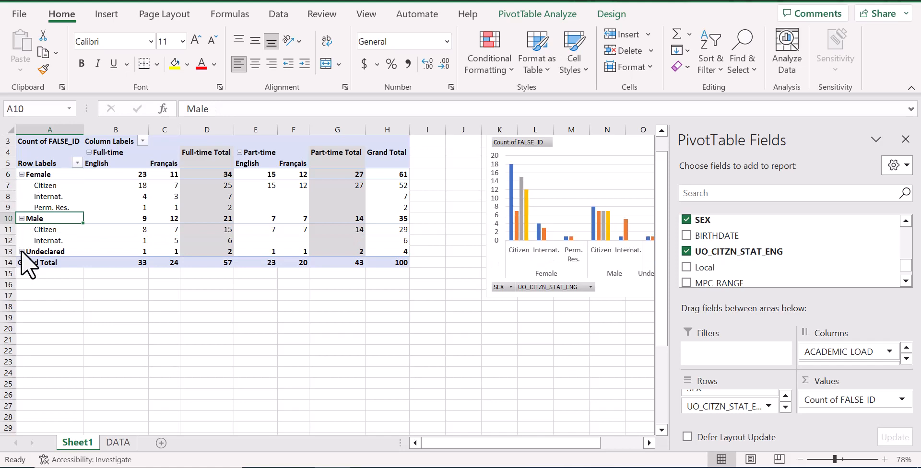
{"action": "left_click", "coordinate": [21, 250]}
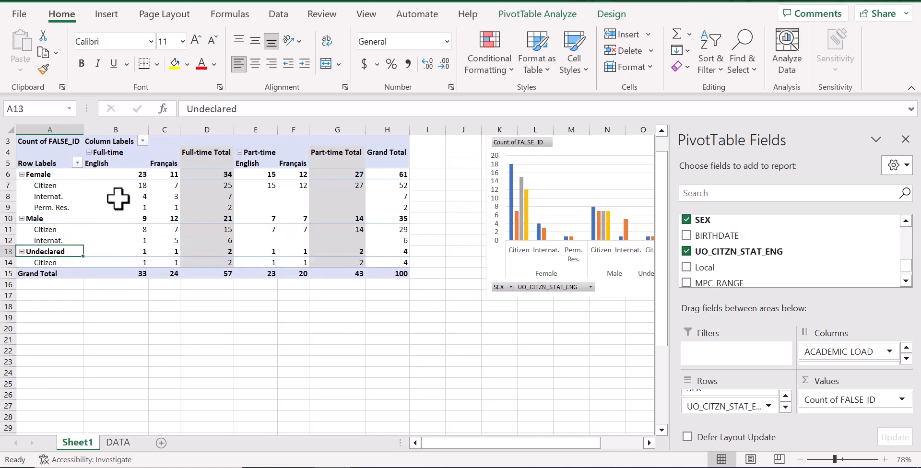
{"action": "left_click", "coordinate": [143, 141]}
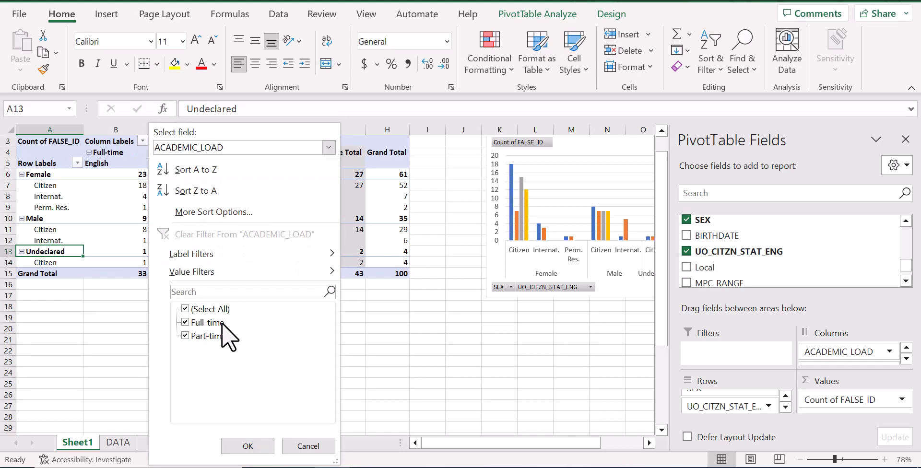
{"action": "left_click", "coordinate": [248, 446]}
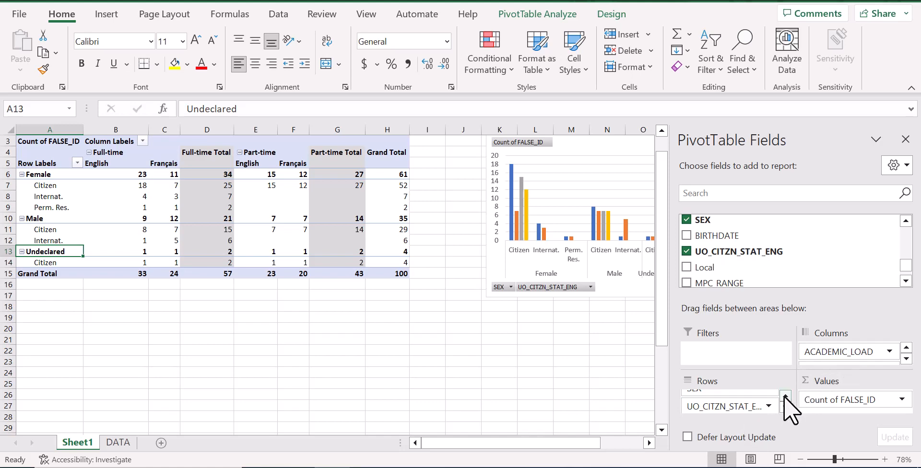
Swap the PivotTable fields by moving SEX from rows to columns and Prog_lang to rows above UO_CITZN_STAT_ENG.
{"action": "left_click_drag", "start_coordinate": [764, 386], "coordinate": [847, 362]}
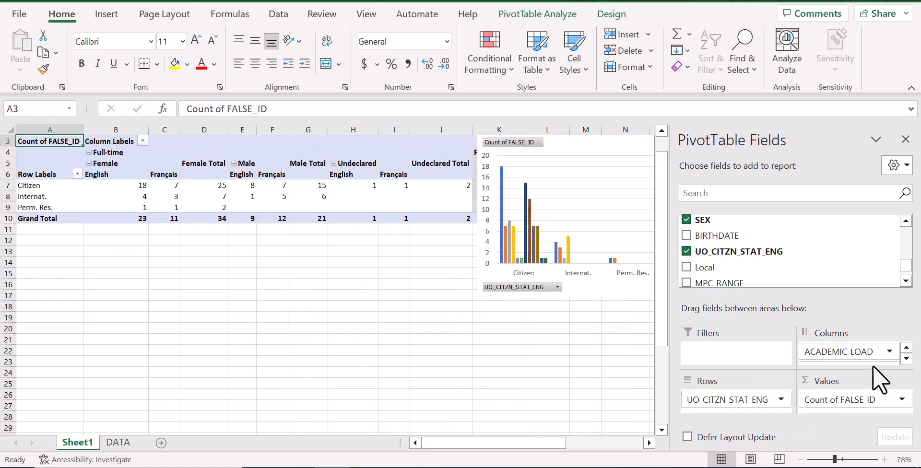
{"action": "left_click", "coordinate": [906, 359]}
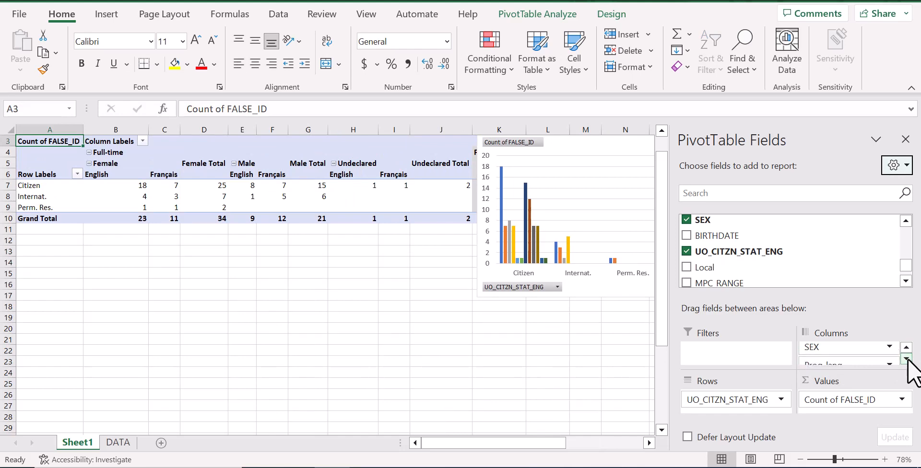
{"action": "left_click", "coordinate": [907, 359]}
{"action": "left_click_drag", "start_coordinate": [843, 357], "coordinate": [763, 414]}
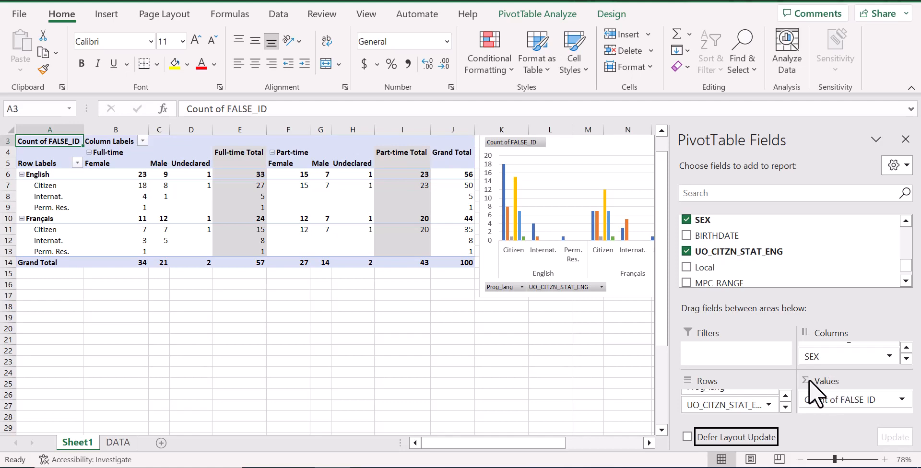
Move ACADEMIC_LOAD from the columns to the report filters of the PivotTable.
{"action": "left_click", "coordinate": [907, 348]}
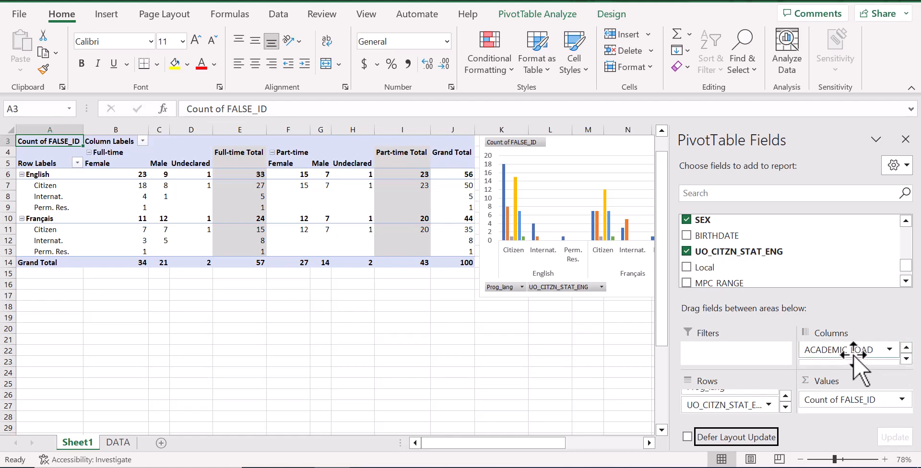
{"action": "left_click_drag", "start_coordinate": [851, 356], "coordinate": [773, 359]}
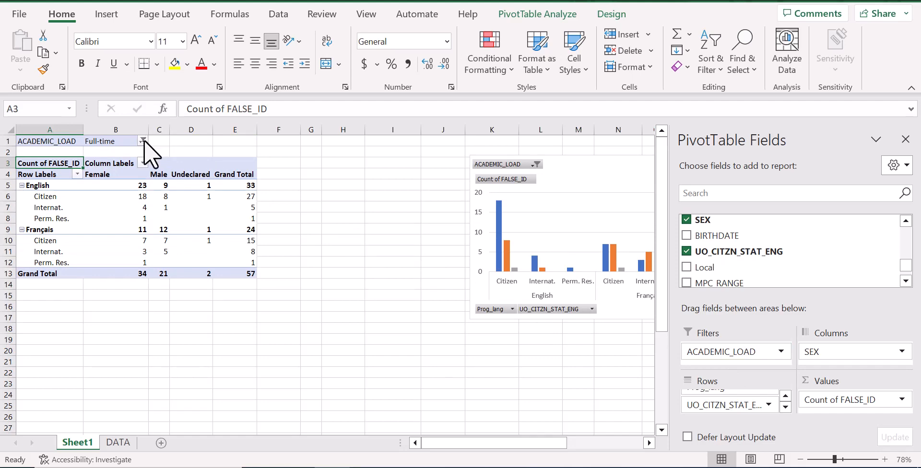
Set the ACADEMIC_LOAD report filter to include only Part-time students.
{"action": "left_click", "coordinate": [143, 140]}
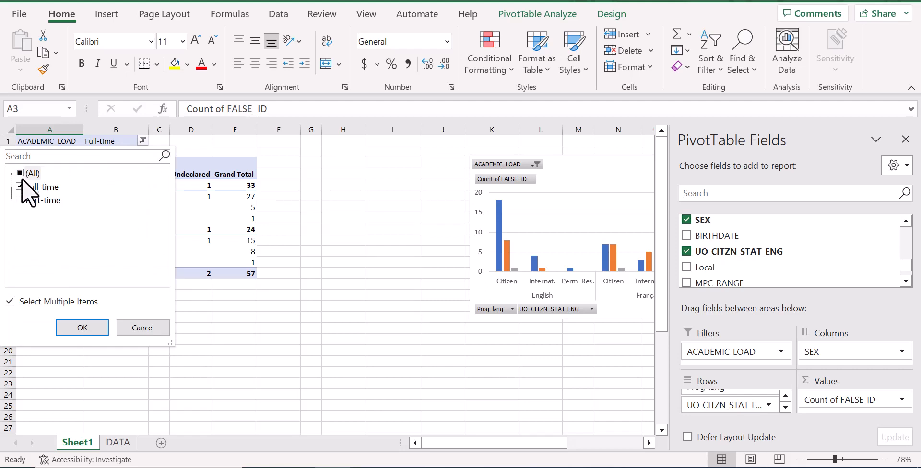
{"action": "left_click", "coordinate": [20, 200]}
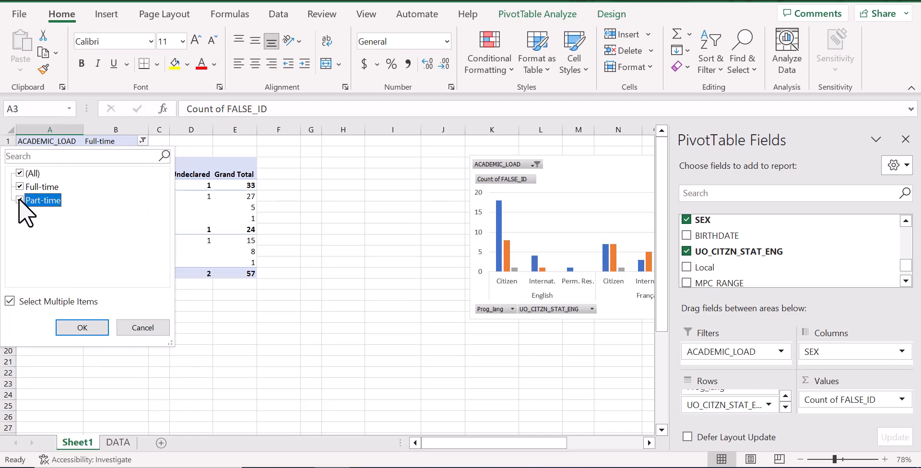
{"action": "left_click", "coordinate": [19, 186]}
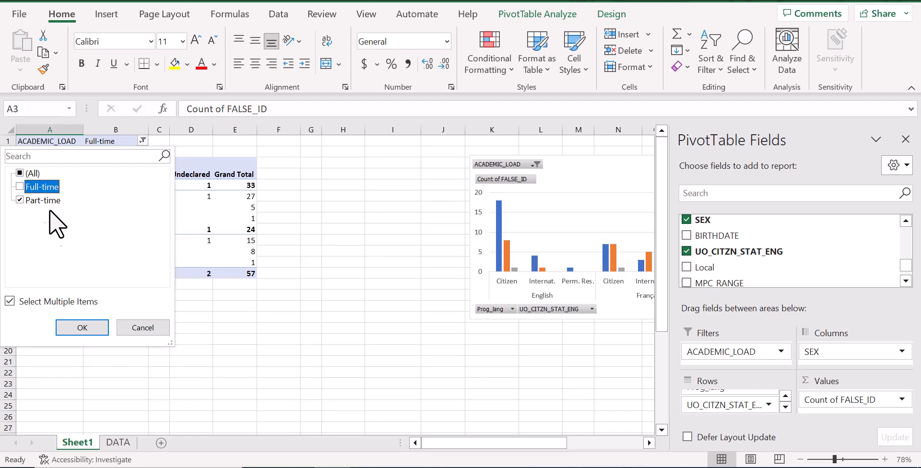
{"action": "left_click", "coordinate": [79, 325]}
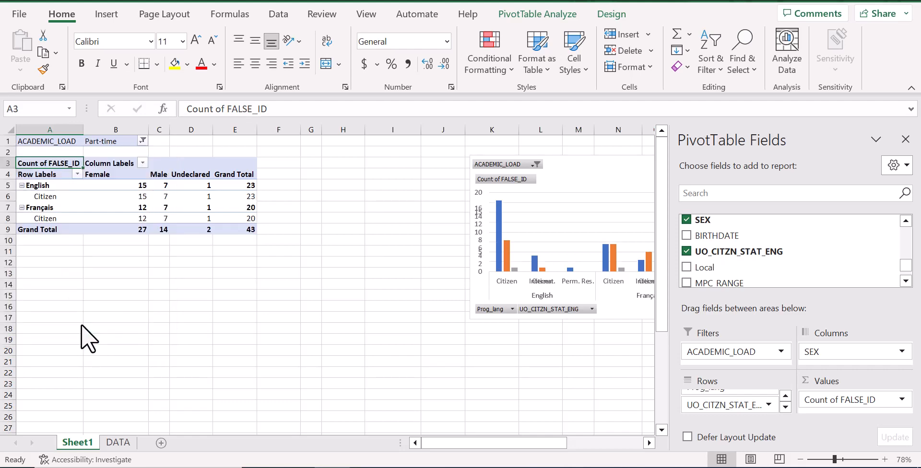
Reset the ACADEMIC_LOAD report filter to include both Full-time and Part-time students.
{"action": "left_click", "coordinate": [142, 140]}
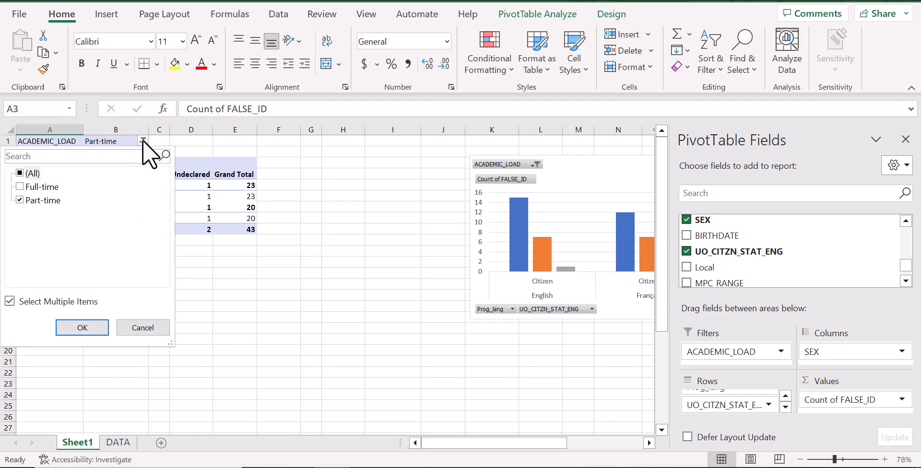
{"action": "left_click", "coordinate": [25, 187]}
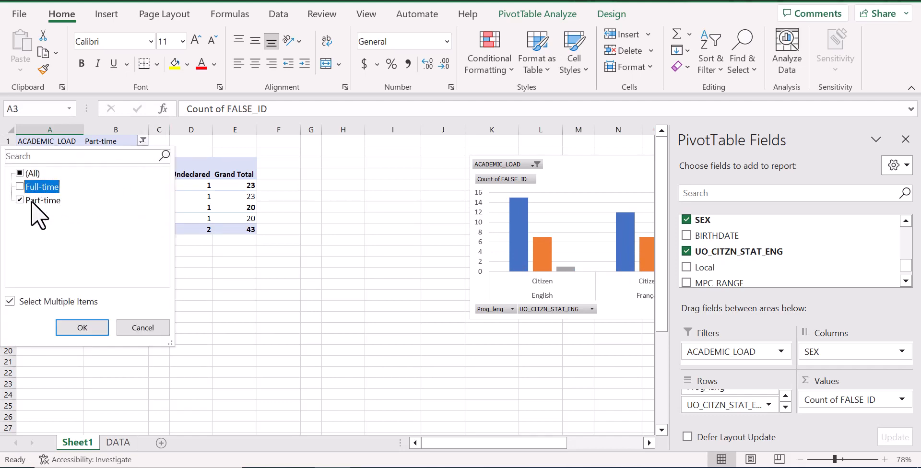
{"action": "left_click", "coordinate": [77, 323]}
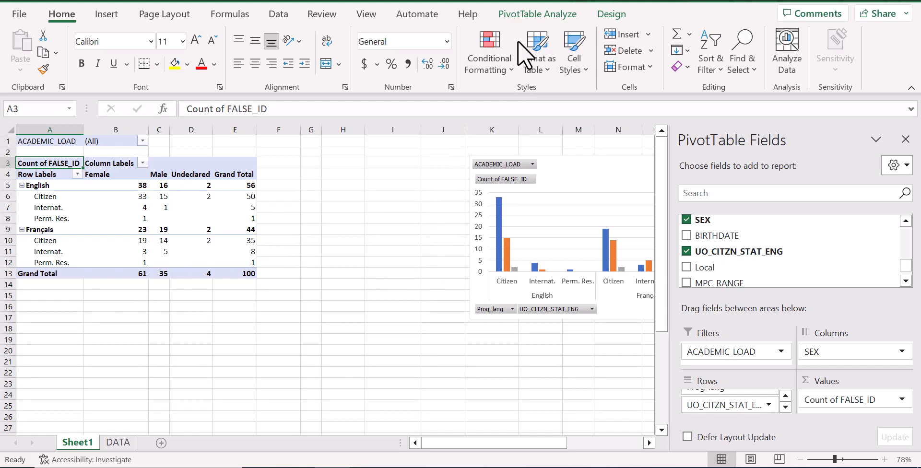
Insert a slicer for the ACADEMIC_LOAD field of the PivotTable.
{"action": "left_click", "coordinate": [520, 16]}
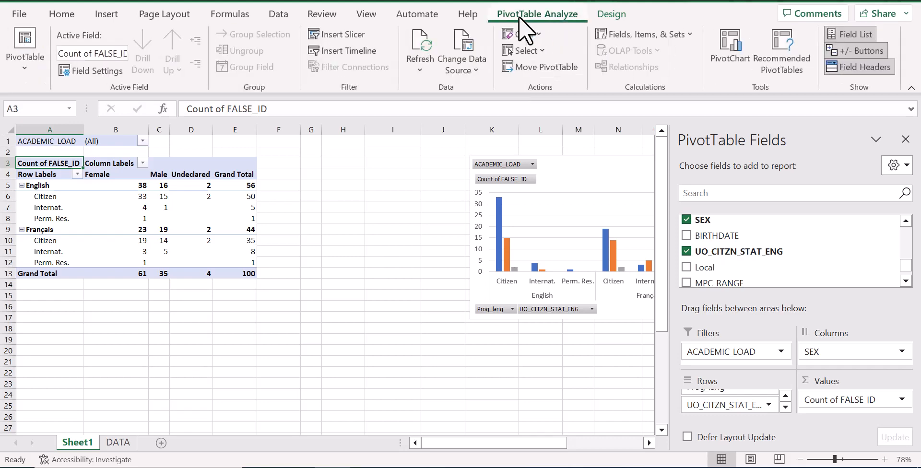
{"action": "left_click", "coordinate": [327, 30]}
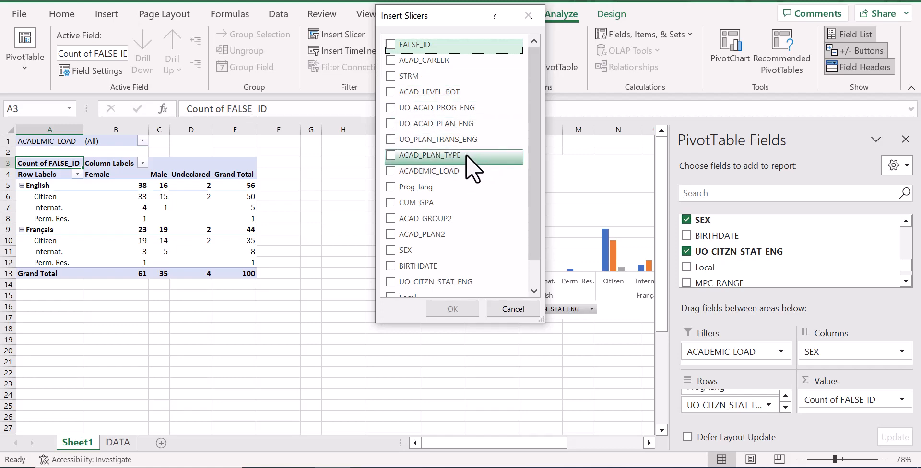
{"action": "left_click", "coordinate": [403, 173]}
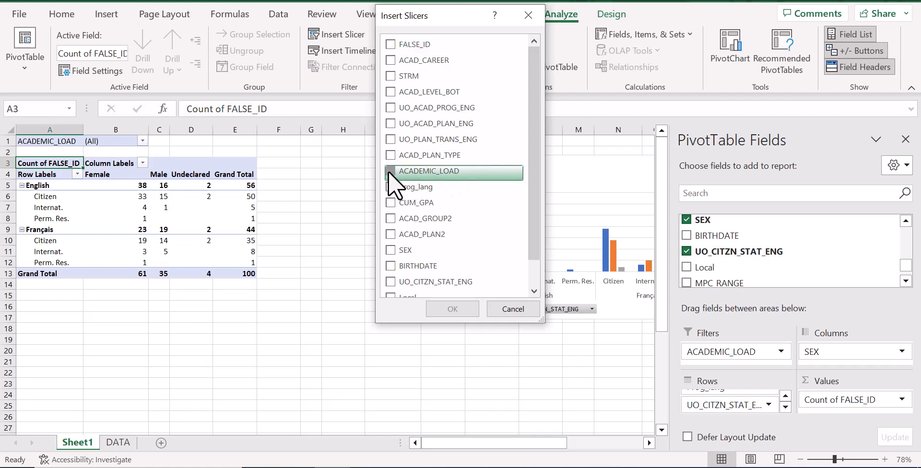
{"action": "left_click", "coordinate": [446, 310]}
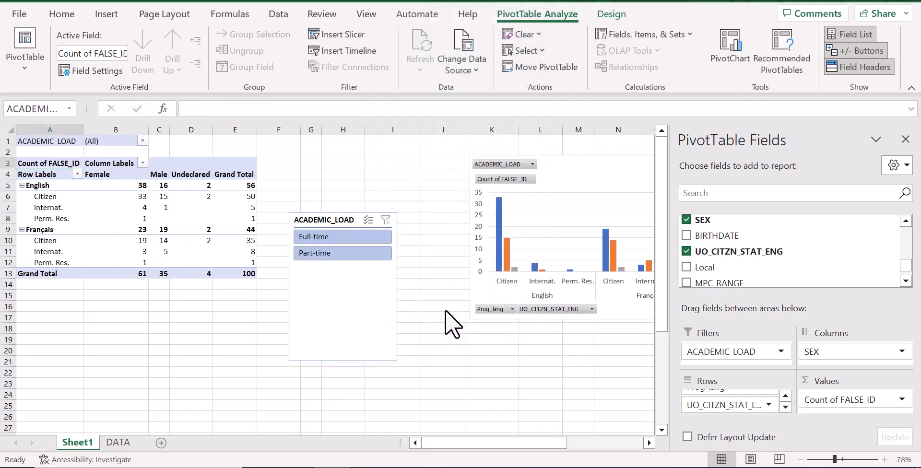
Shorten the ACADEMIC_LOAD slicer to fit its two options and place it beside the PivotTable, with the PivotChart right next to it.
{"action": "left_click_drag", "start_coordinate": [396, 362], "coordinate": [396, 274]}
{"action": "left_click_drag", "start_coordinate": [367, 211], "coordinate": [354, 160]}
{"action": "left_click_drag", "start_coordinate": [482, 157], "coordinate": [416, 157]}
{"action": "left_click", "coordinate": [315, 262]}
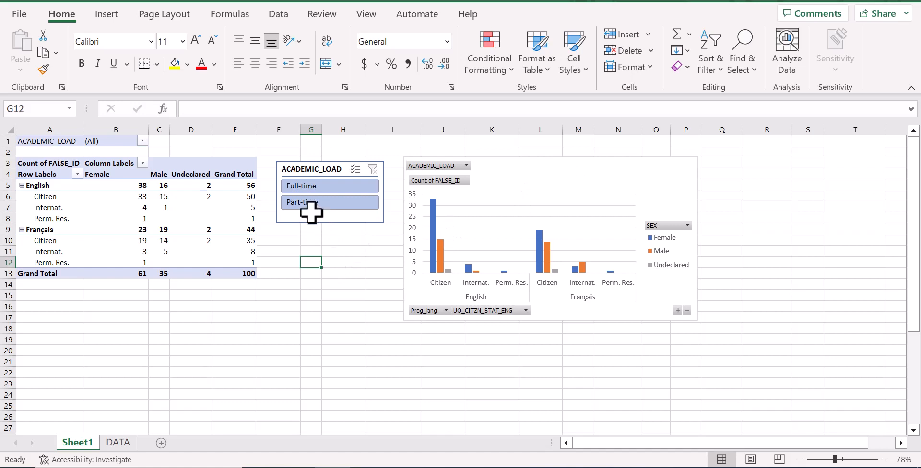
Filter the PivotTable with the slicer to Full-time, switch it to Part-time, and include both academic loads again.
{"action": "left_click", "coordinate": [319, 185]}
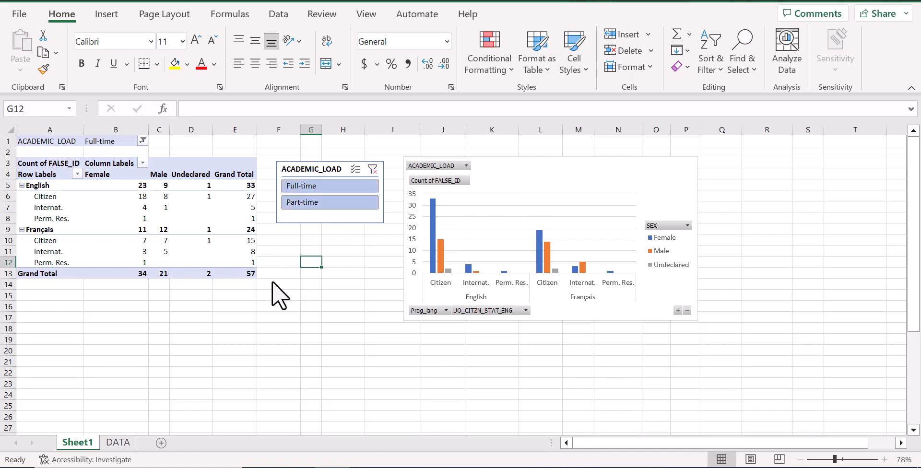
{"action": "left_click", "coordinate": [307, 202]}
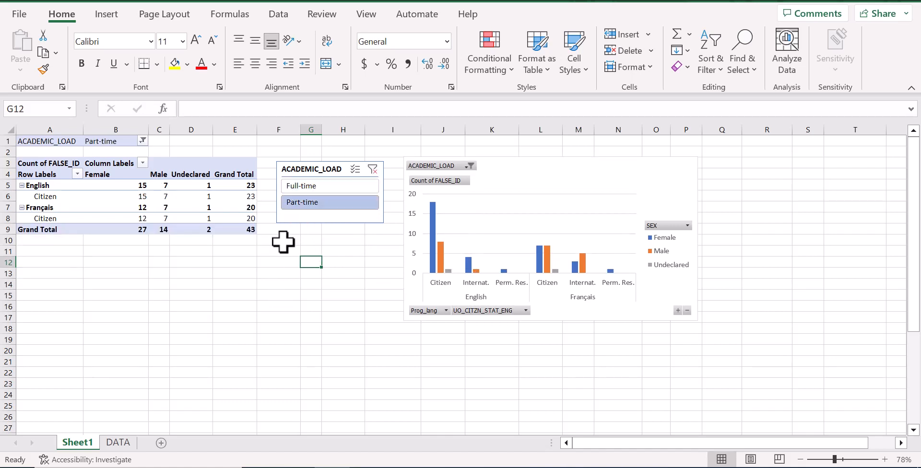
{"action": "left_click", "coordinate": [315, 188], "text": "ctrl"}
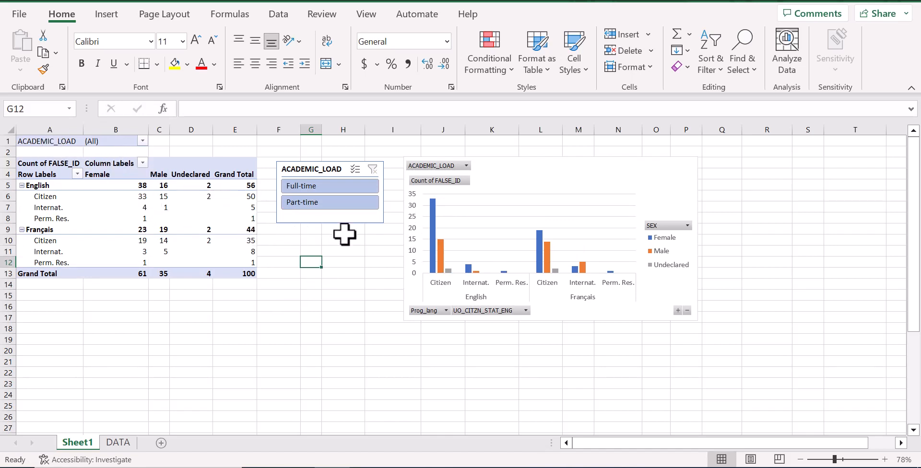
Remove ACADEMIC_LOAD from the PivotTable's report filters.
{"action": "left_click", "coordinate": [130, 204]}
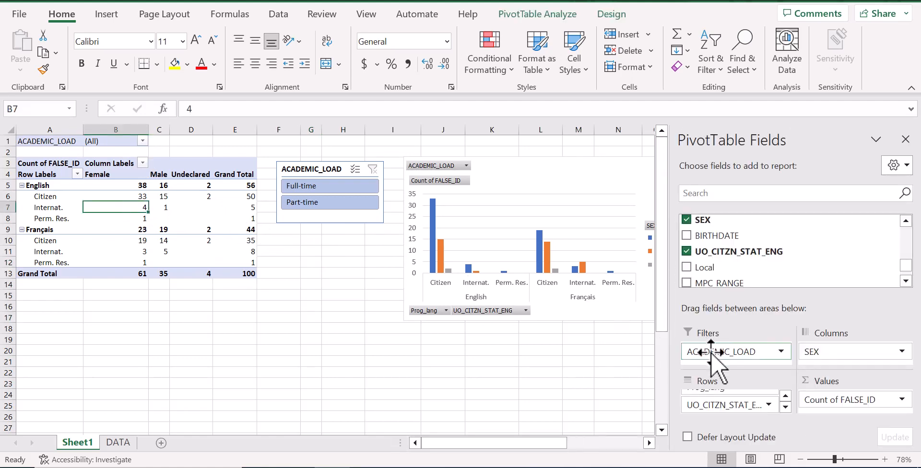
{"action": "left_click_drag", "start_coordinate": [712, 352], "coordinate": [607, 376]}
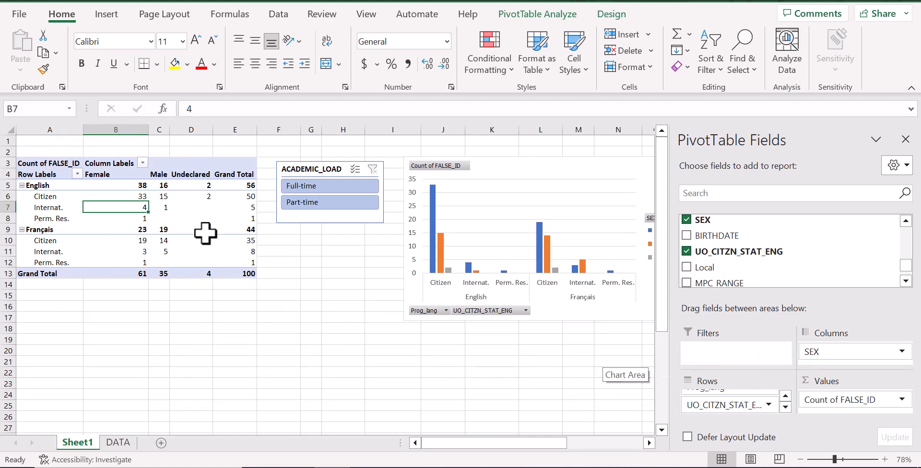
Test the slicer without the report filter by showing Part-time students only, and include Full-time students again.
{"action": "left_click", "coordinate": [306, 238]}
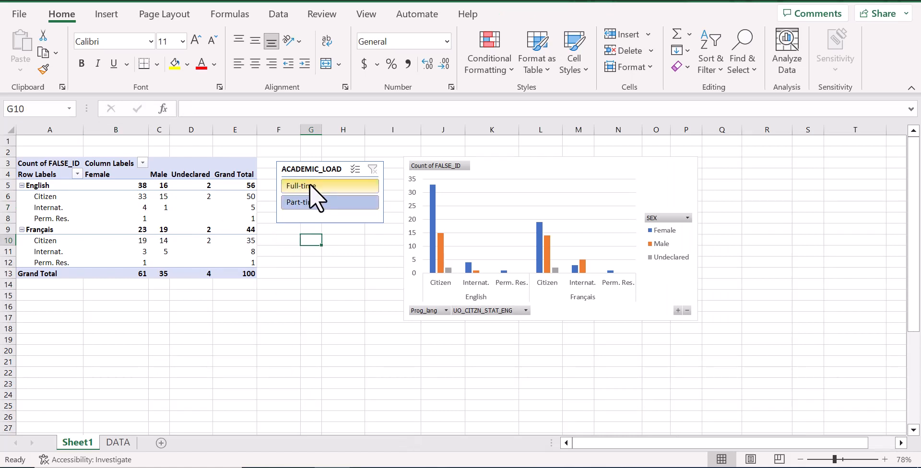
{"action": "left_click", "coordinate": [312, 201]}
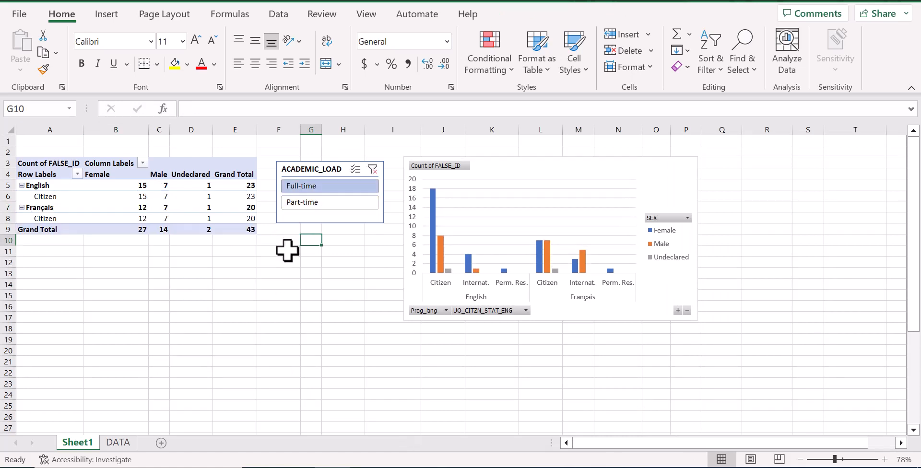
{"action": "left_click", "coordinate": [314, 184], "text": "ctrl"}
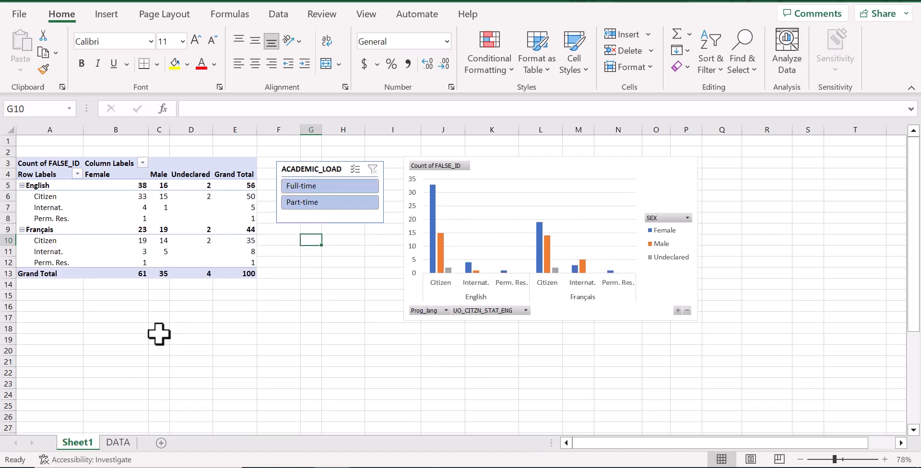
Insert a second PivotTable at cell A21 of Sheet1, using the range A1:R101 on the DATA sheet as its source.
{"action": "left_click", "coordinate": [63, 364]}
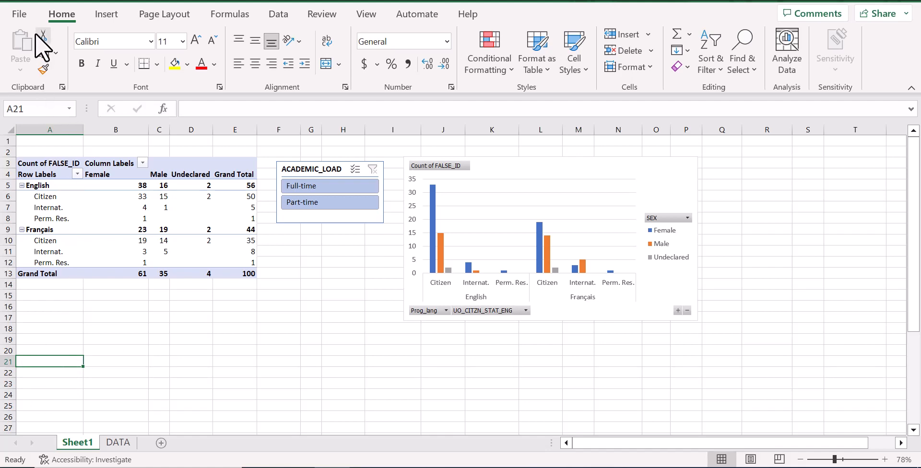
{"action": "left_click", "coordinate": [115, 13]}
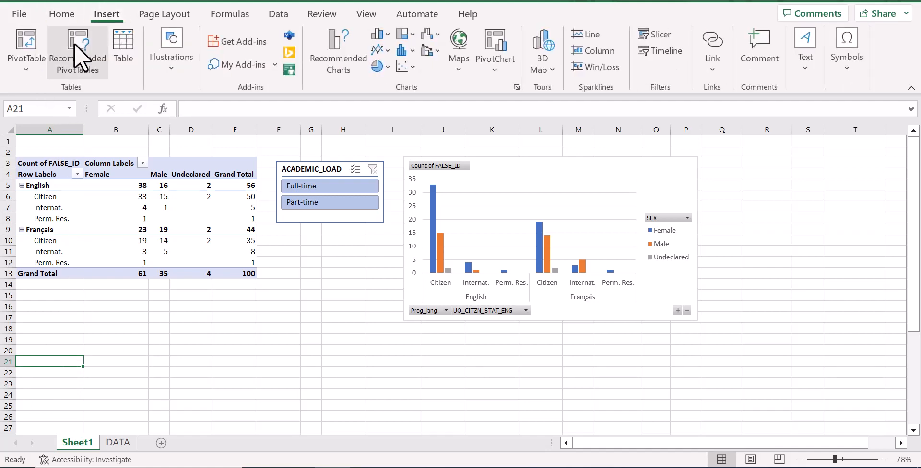
{"action": "left_click", "coordinate": [27, 42]}
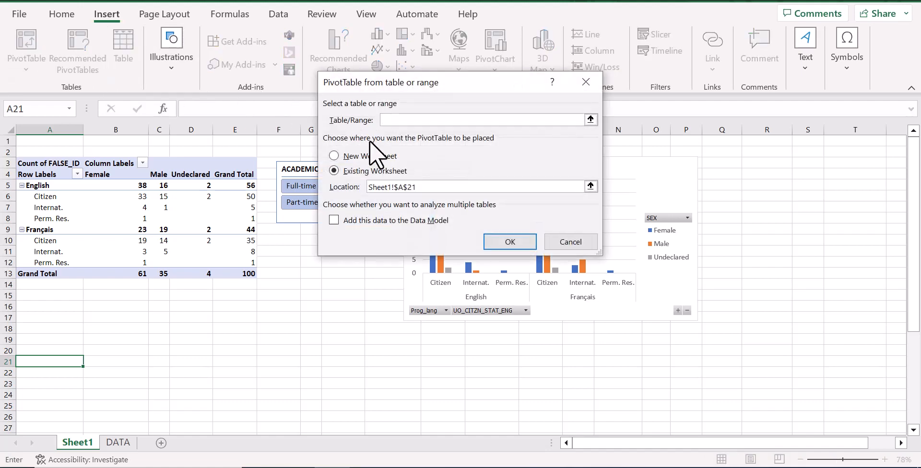
{"action": "left_click", "coordinate": [124, 444]}
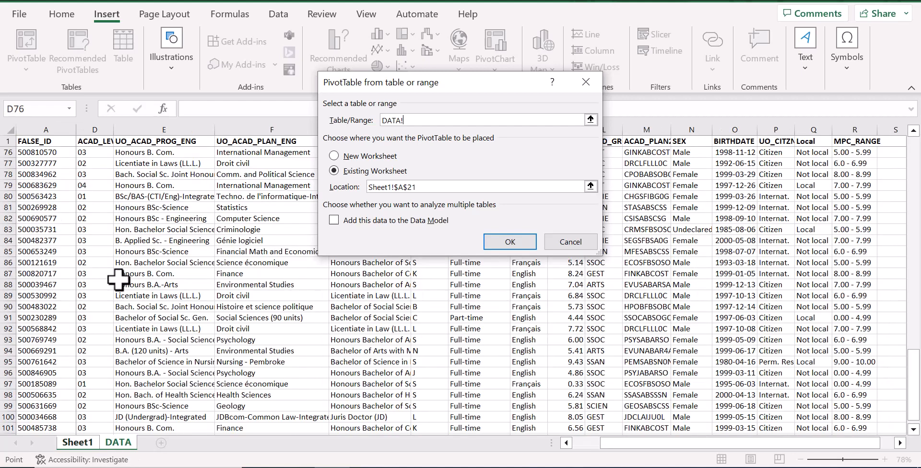
{"action": "left_click", "coordinate": [50, 140]}
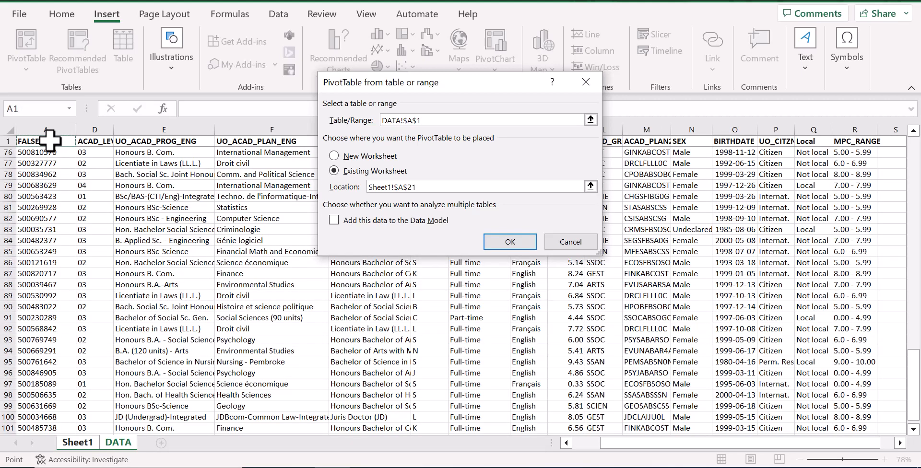
{"action": "key", "text": "ctrl+shift+Right"}
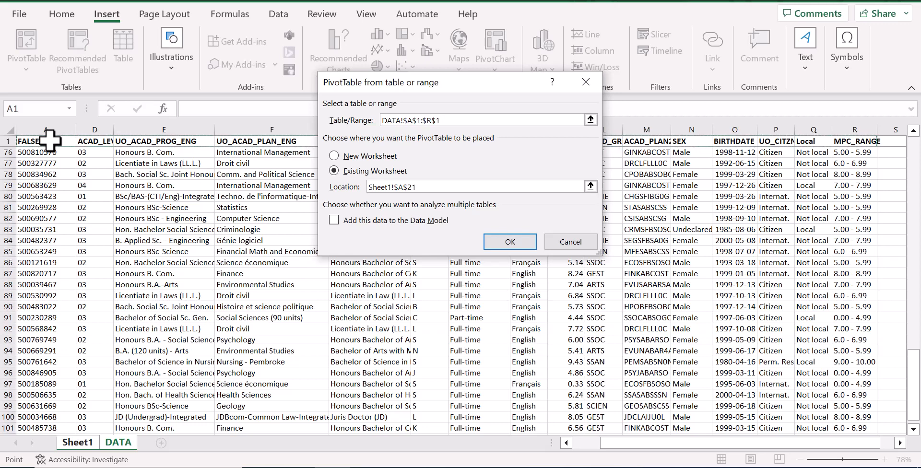
{"action": "key", "text": "ctrl+shift+Down"}
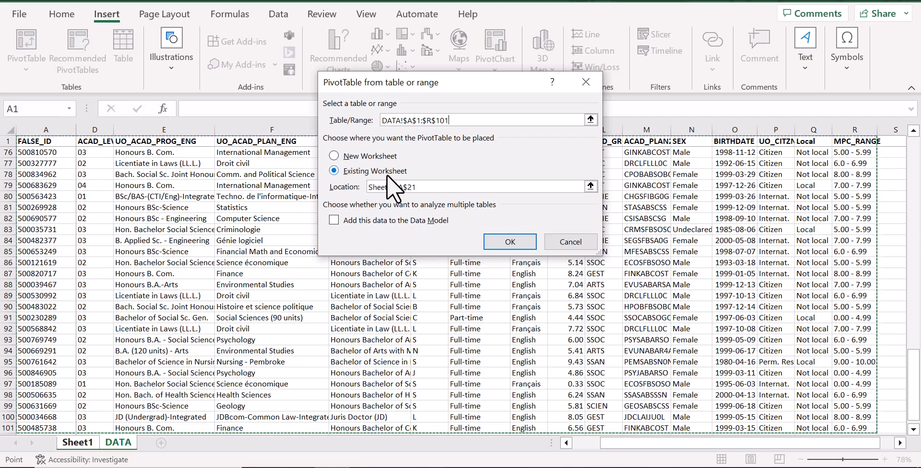
{"action": "left_click", "coordinate": [521, 239]}
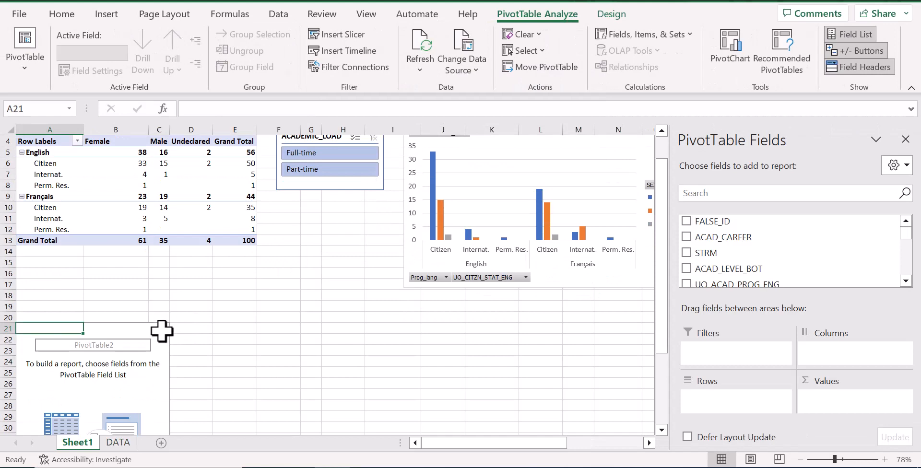
Add Prog_lang as rows and CUM_GPA as values in the new PivotTable.
{"action": "left_click", "coordinate": [161, 331]}
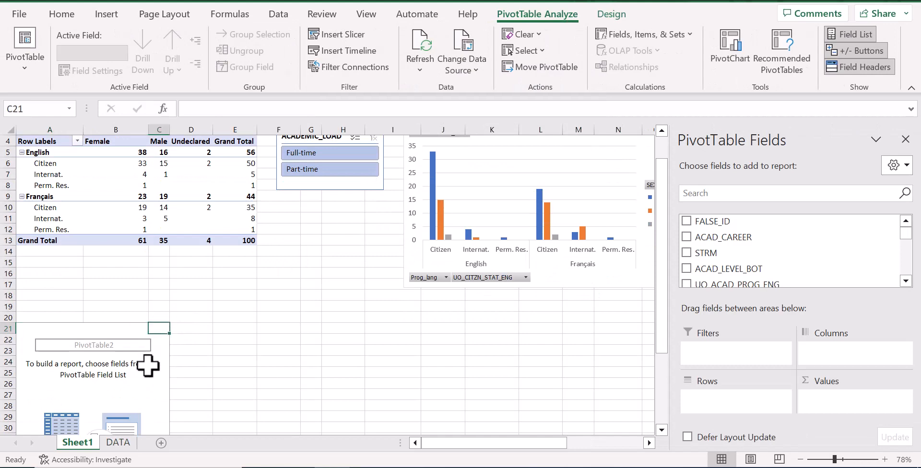
{"action": "left_click", "coordinate": [103, 384]}
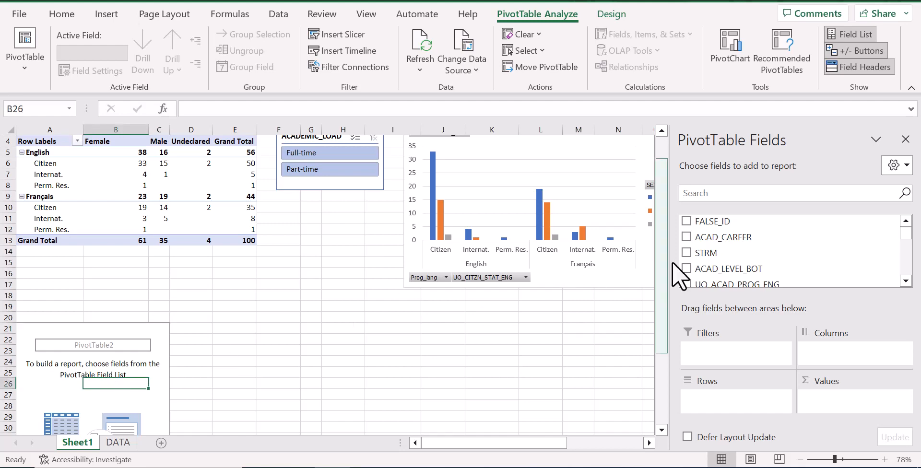
{"action": "scroll", "coordinate": [716, 253], "scroll_direction": "down", "scroll_amount": 1}
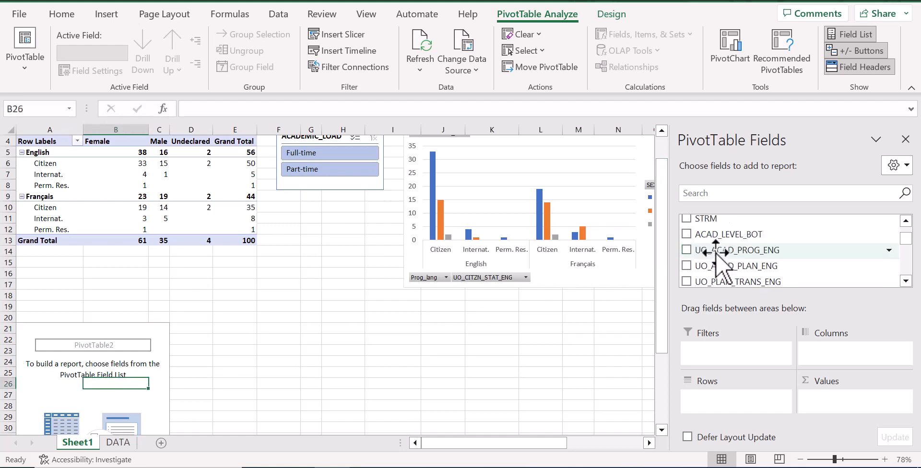
{"action": "scroll", "coordinate": [717, 253], "scroll_direction": "down", "scroll_amount": 2}
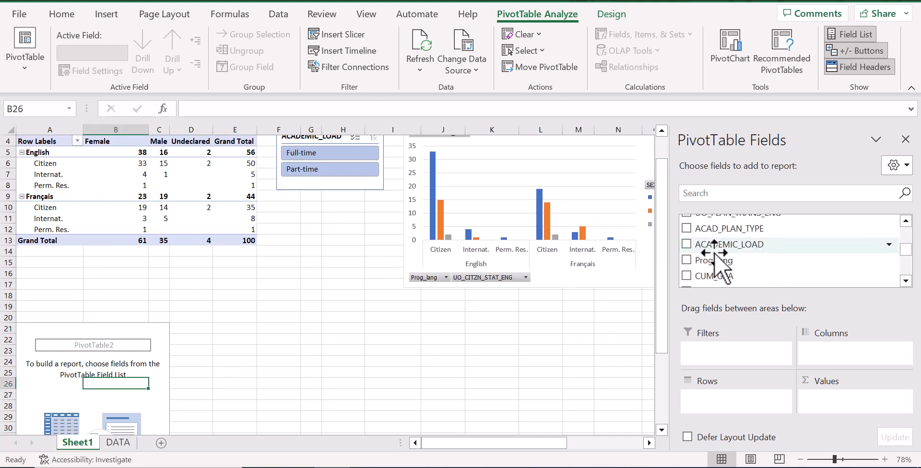
{"action": "left_click", "coordinate": [687, 260]}
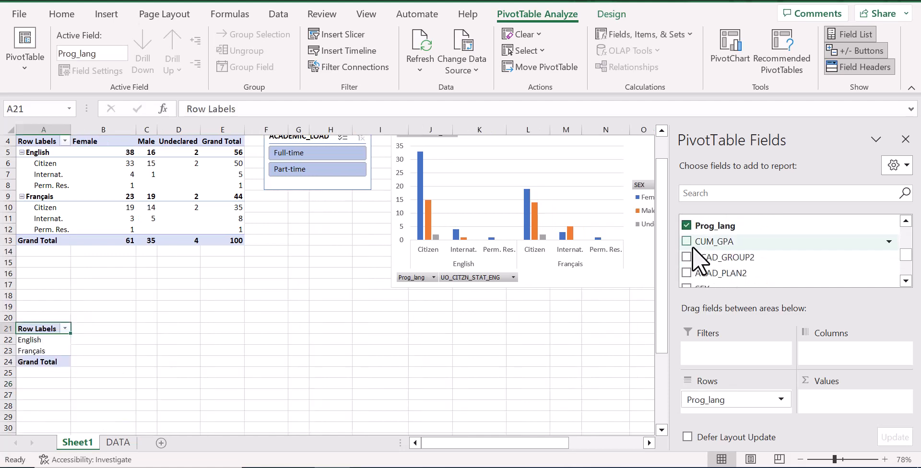
{"action": "left_click", "coordinate": [686, 241]}
Add the SEX field to the new PivotTable and place it in the columns area.
{"action": "scroll", "coordinate": [688, 247], "scroll_direction": "down", "scroll_amount": 1}
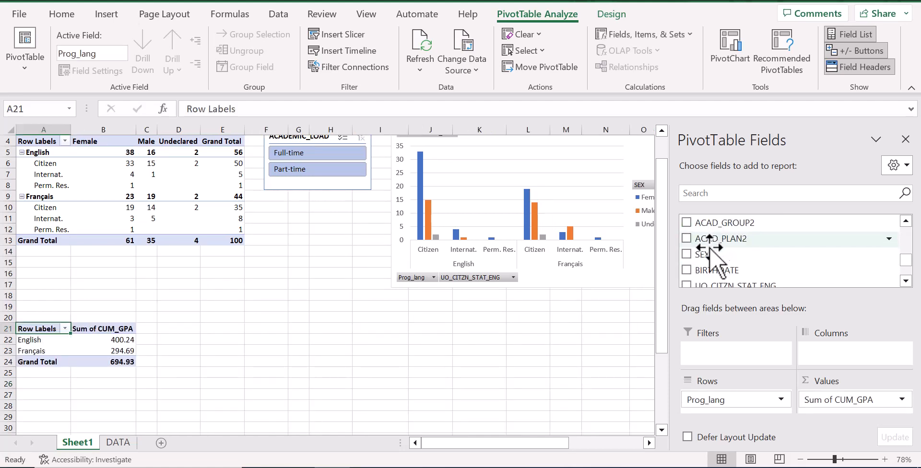
{"action": "left_click", "coordinate": [687, 255]}
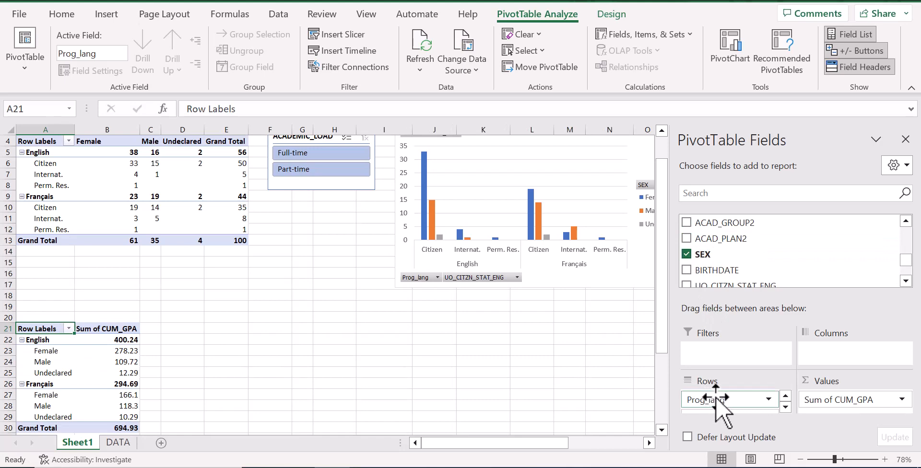
{"action": "scroll", "coordinate": [716, 400], "scroll_direction": "down", "scroll_amount": 1}
{"action": "left_click_drag", "start_coordinate": [716, 405], "coordinate": [821, 363]}
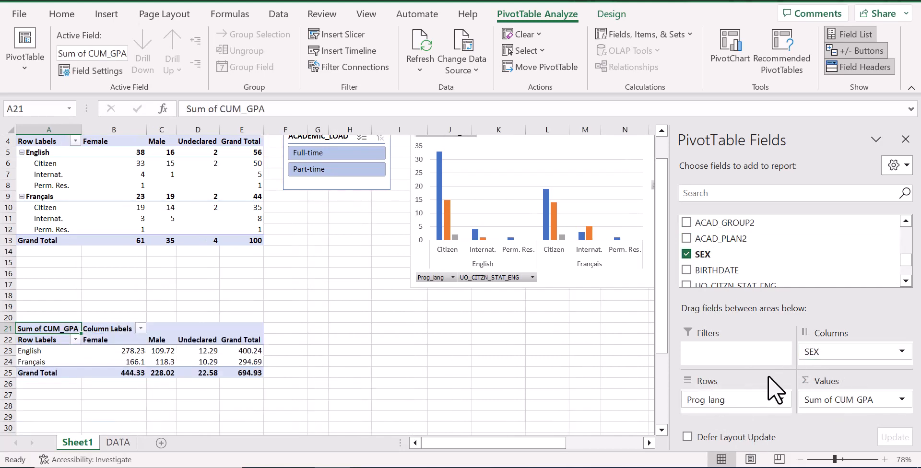
Summarize the CUM_GPA values by Average in the second PivotTable.
{"action": "left_click", "coordinate": [902, 398]}
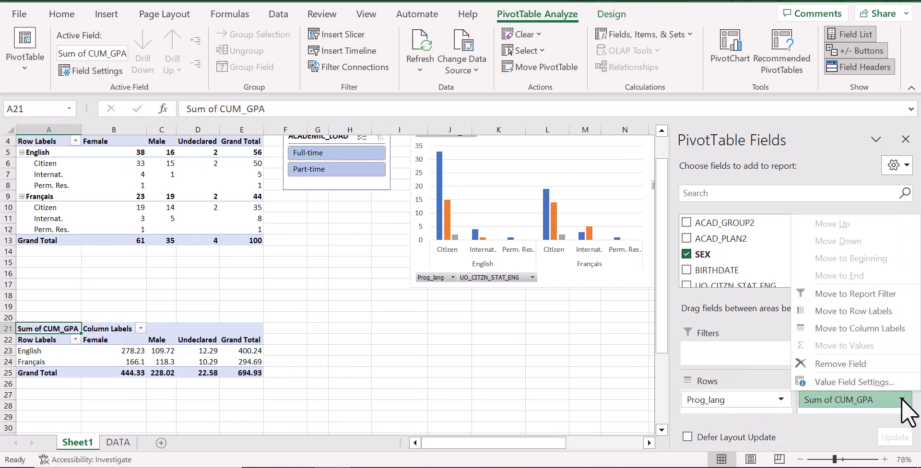
{"action": "left_click", "coordinate": [880, 387]}
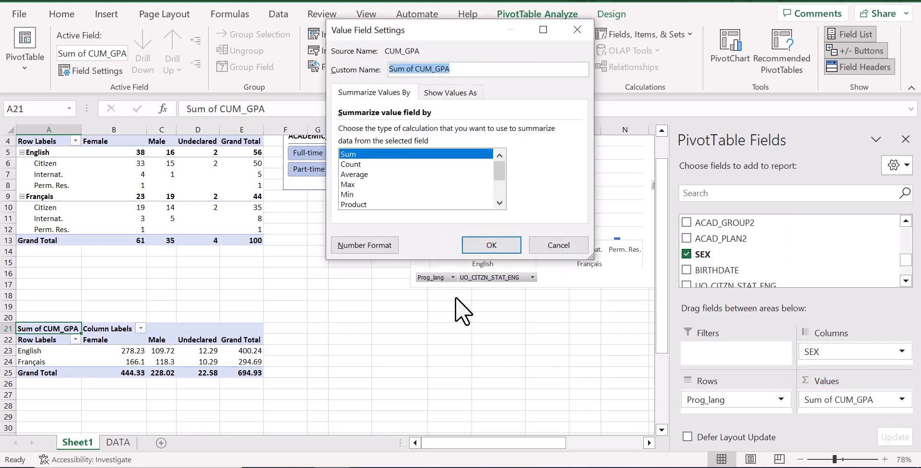
{"action": "left_click", "coordinate": [347, 175]}
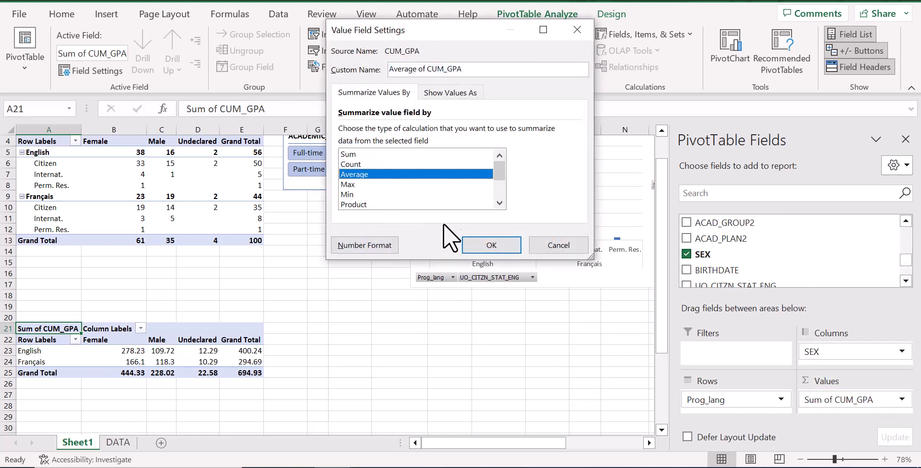
{"action": "left_click", "coordinate": [510, 242]}
Format the average GPA values in B23:E25, including the grand totals, to show two decimal places.
{"action": "mouse_move", "coordinate": [134, 346]}
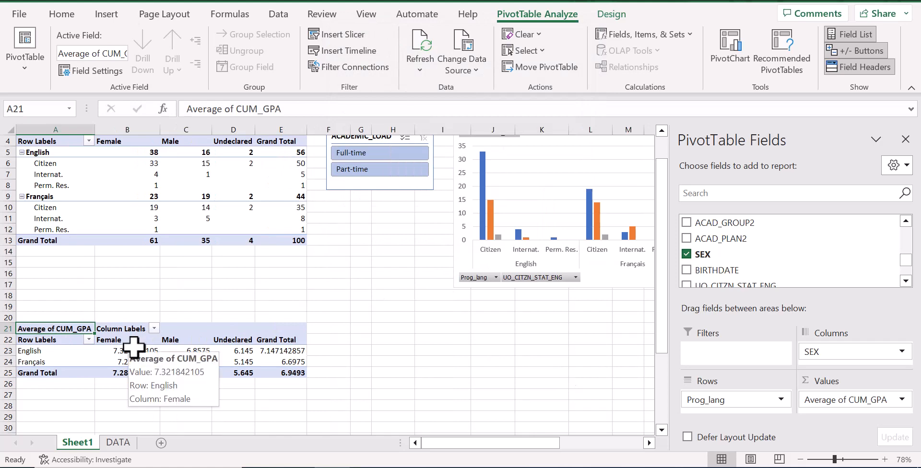
{"action": "left_click_drag", "start_coordinate": [133, 347], "coordinate": [283, 372]}
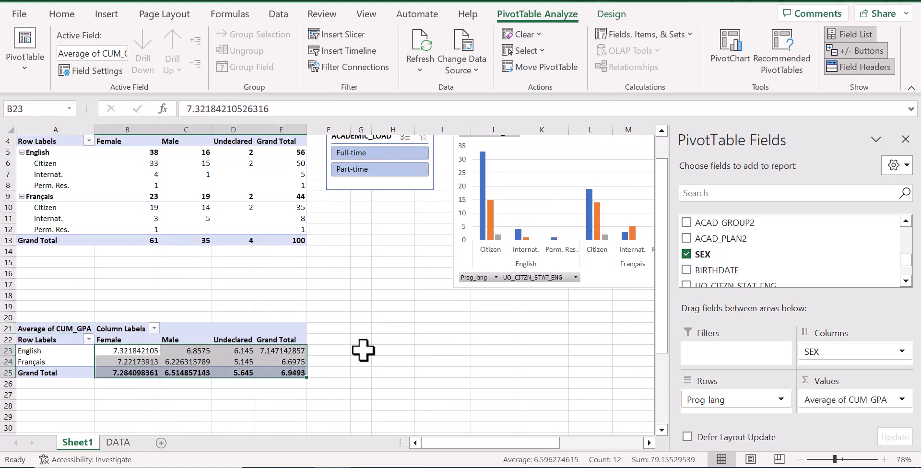
{"action": "left_click", "coordinate": [56, 18]}
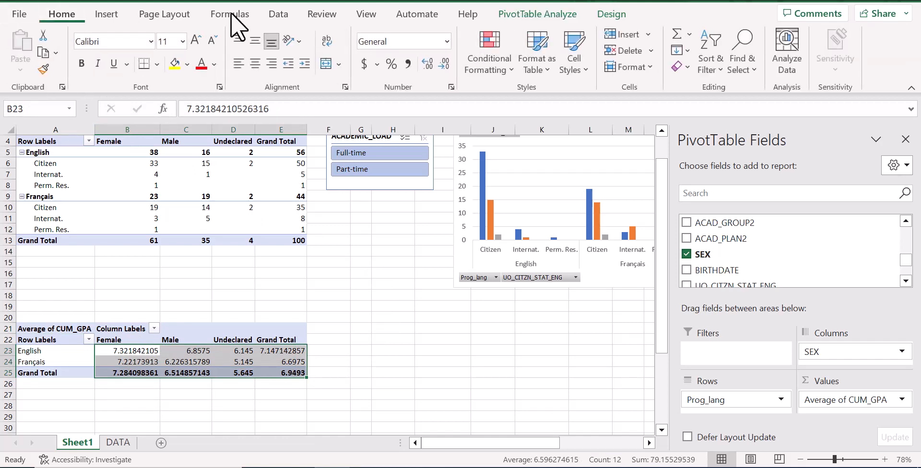
{"action": "left_click", "coordinate": [445, 63]}
{"action": "left_click", "coordinate": [446, 63]}
{"action": "left_click", "coordinate": [445, 64]}
{"action": "left_click", "coordinate": [446, 63]}
{"action": "left_click", "coordinate": [445, 63]}
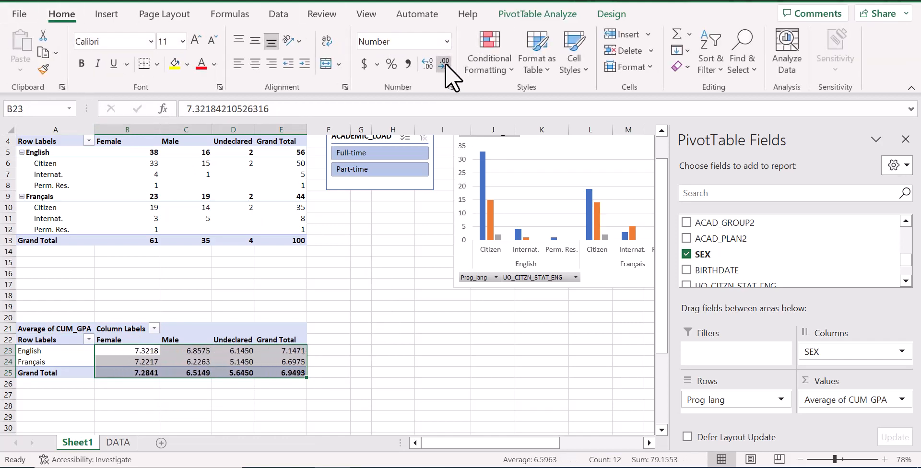
{"action": "left_click", "coordinate": [445, 63]}
{"action": "left_click", "coordinate": [445, 64]}
{"action": "left_click", "coordinate": [341, 370]}
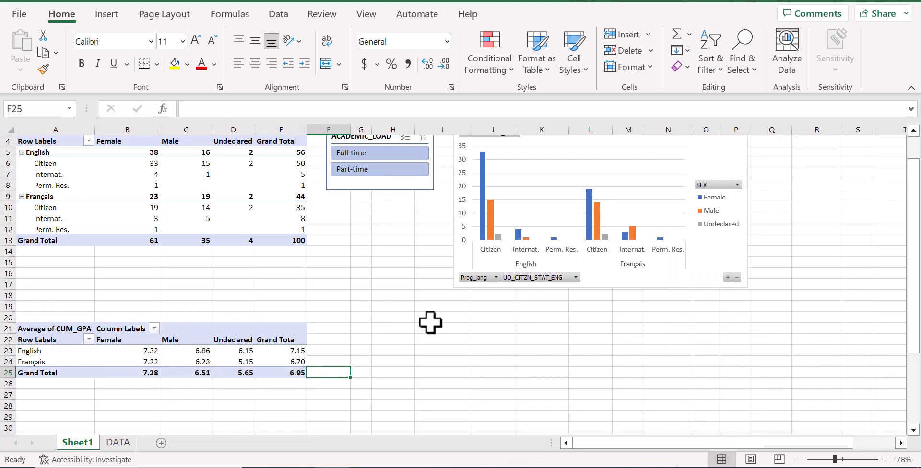
{"action": "scroll", "coordinate": [430, 322], "scroll_direction": "up", "scroll_amount": 1}
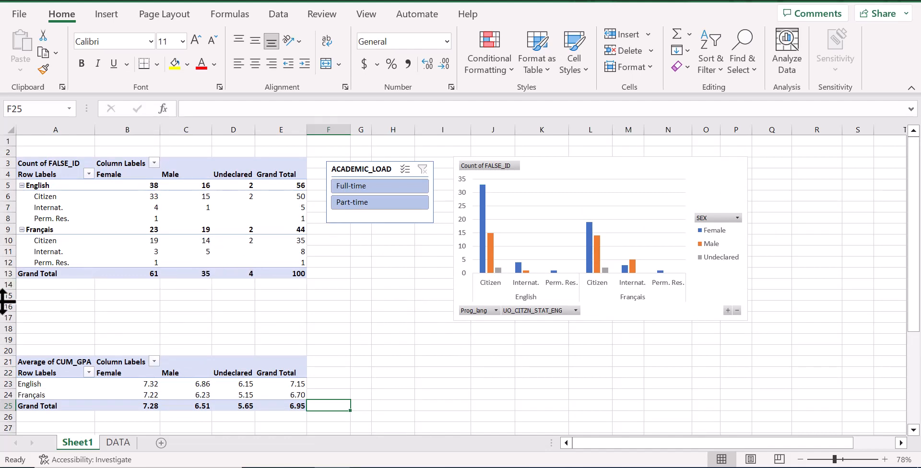
{"action": "left_click", "coordinate": [118, 443]}
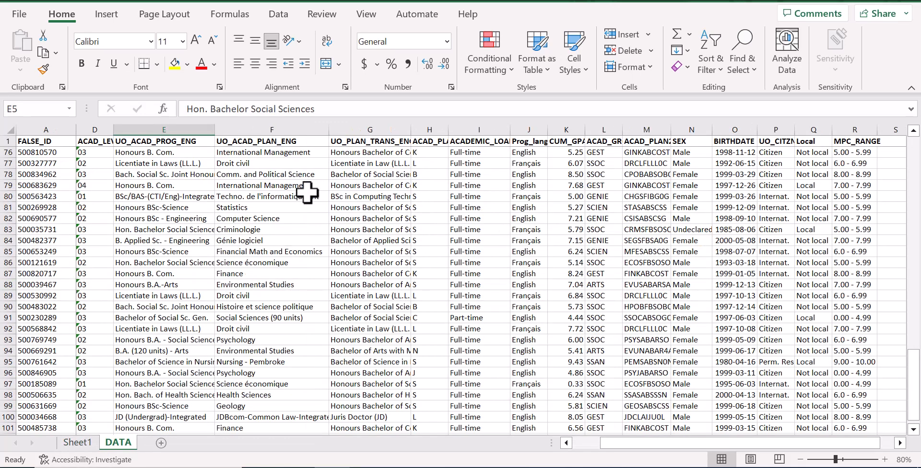
{"action": "left_click", "coordinate": [77, 443]}
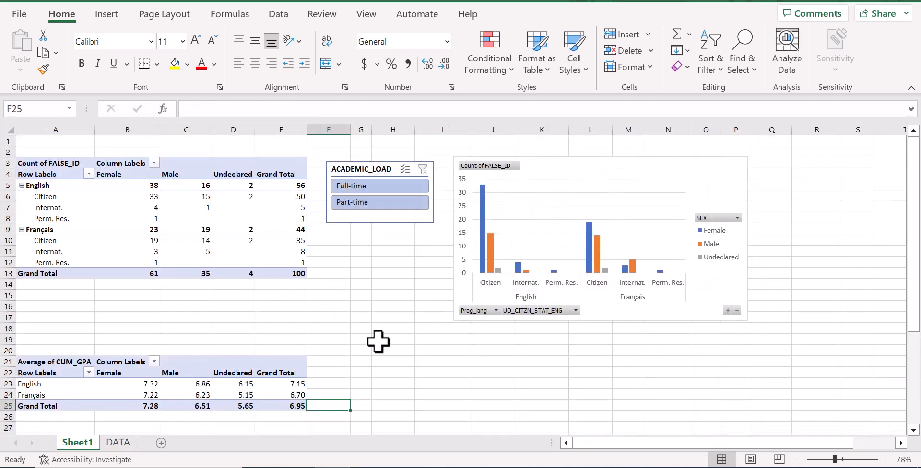